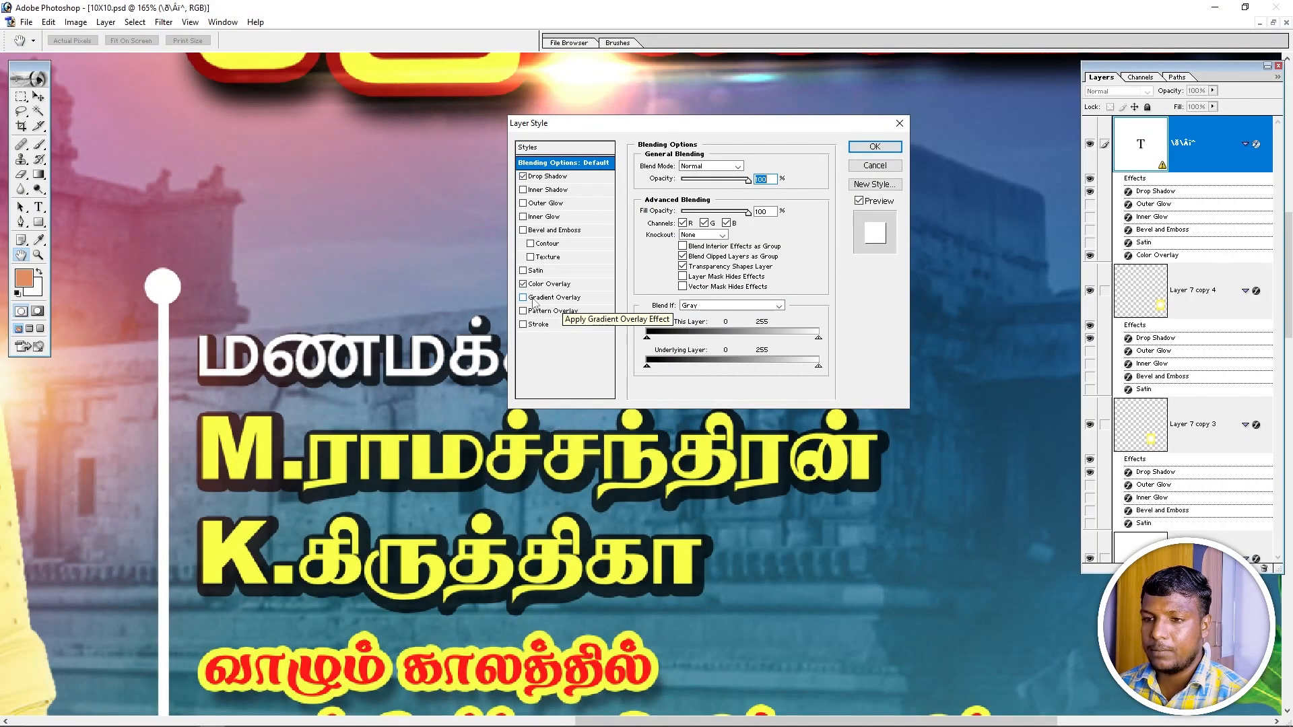
- Enable Gradient Overlay on the heading text layer above the yellow names, and disable its Color Overlay and Drop Shadow
click(534, 301)
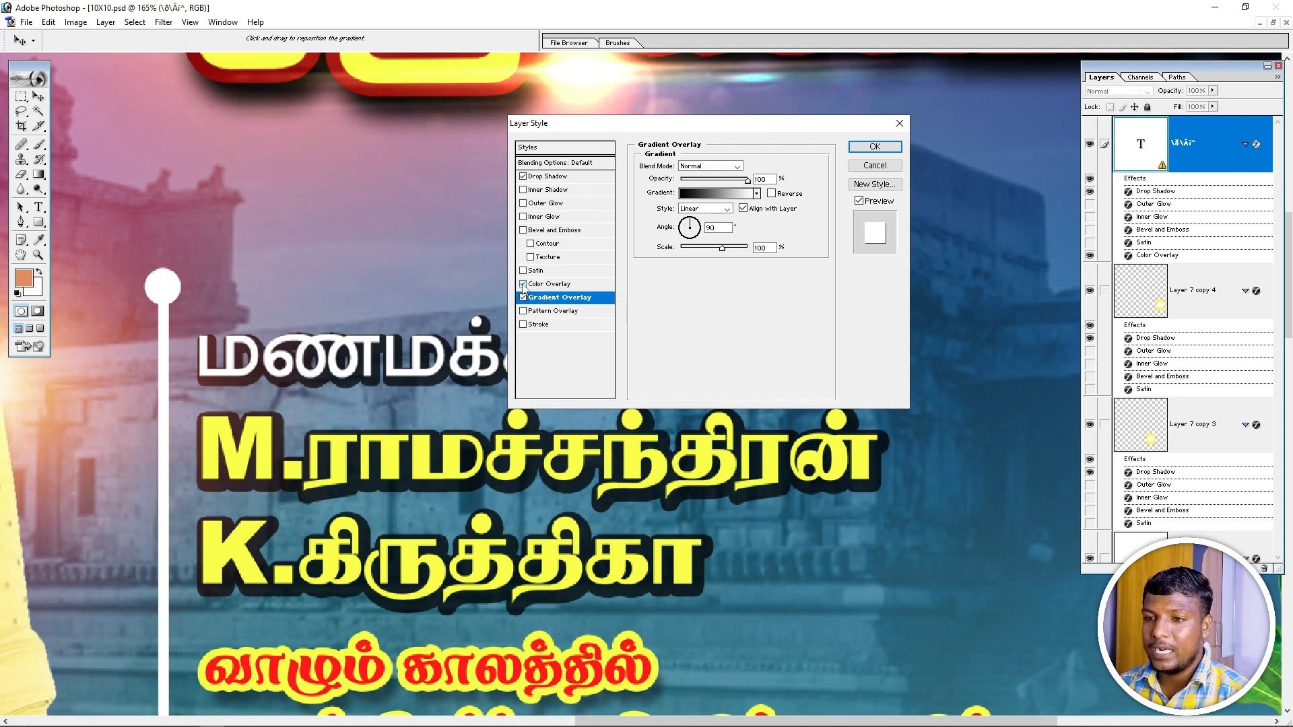
click(524, 284)
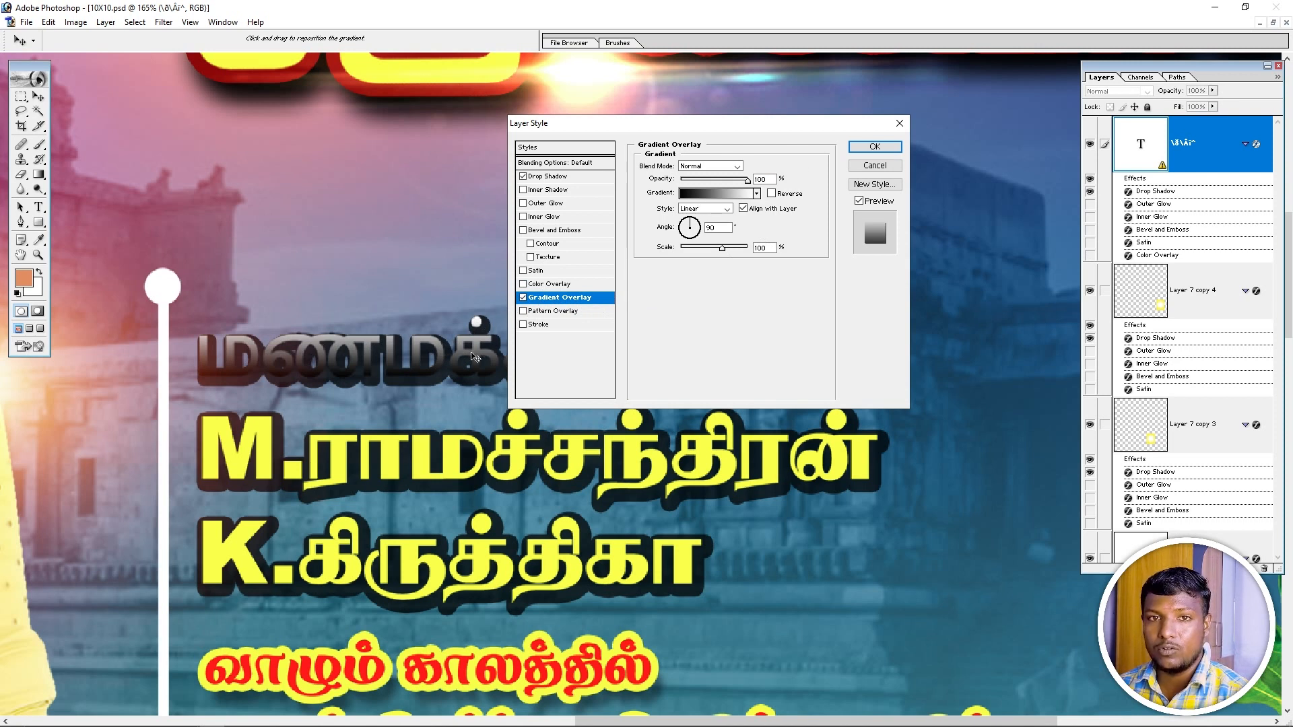
click(523, 177)
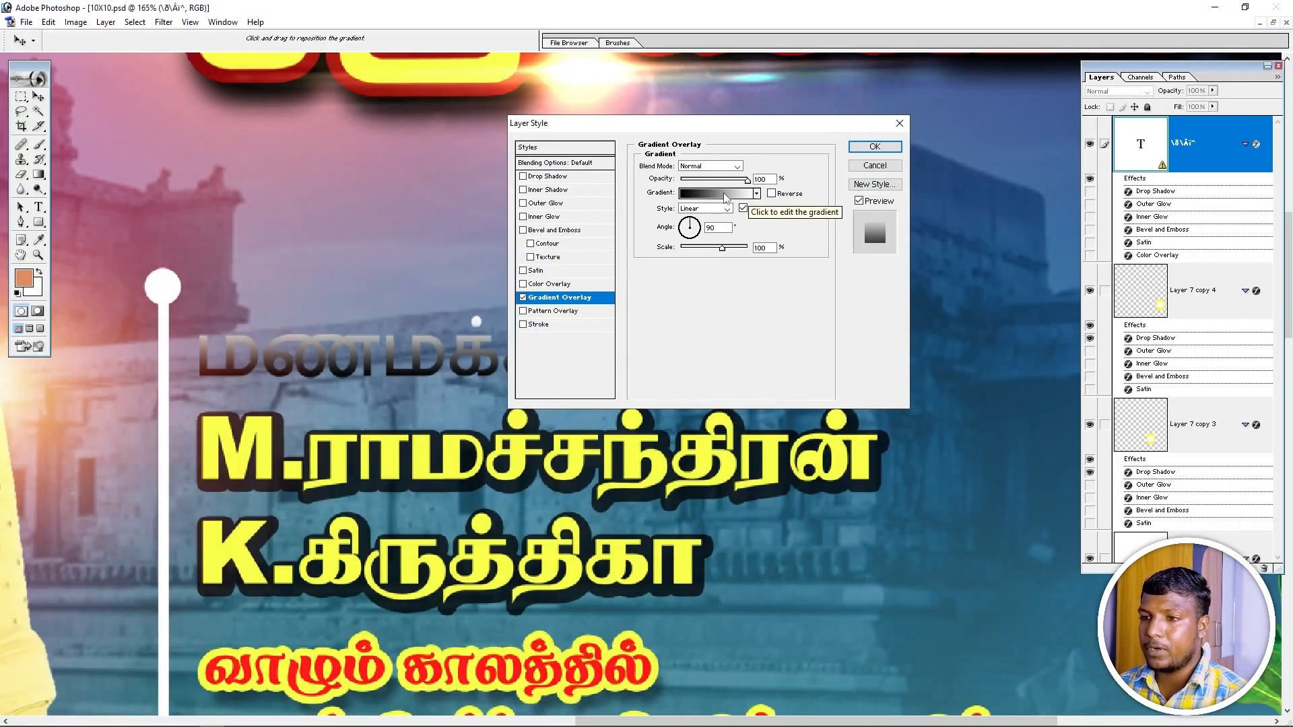
- Try several preset gradients for the overlay, including Orange, Yellow, Orange, and choose the Black, White preset
click(725, 194)
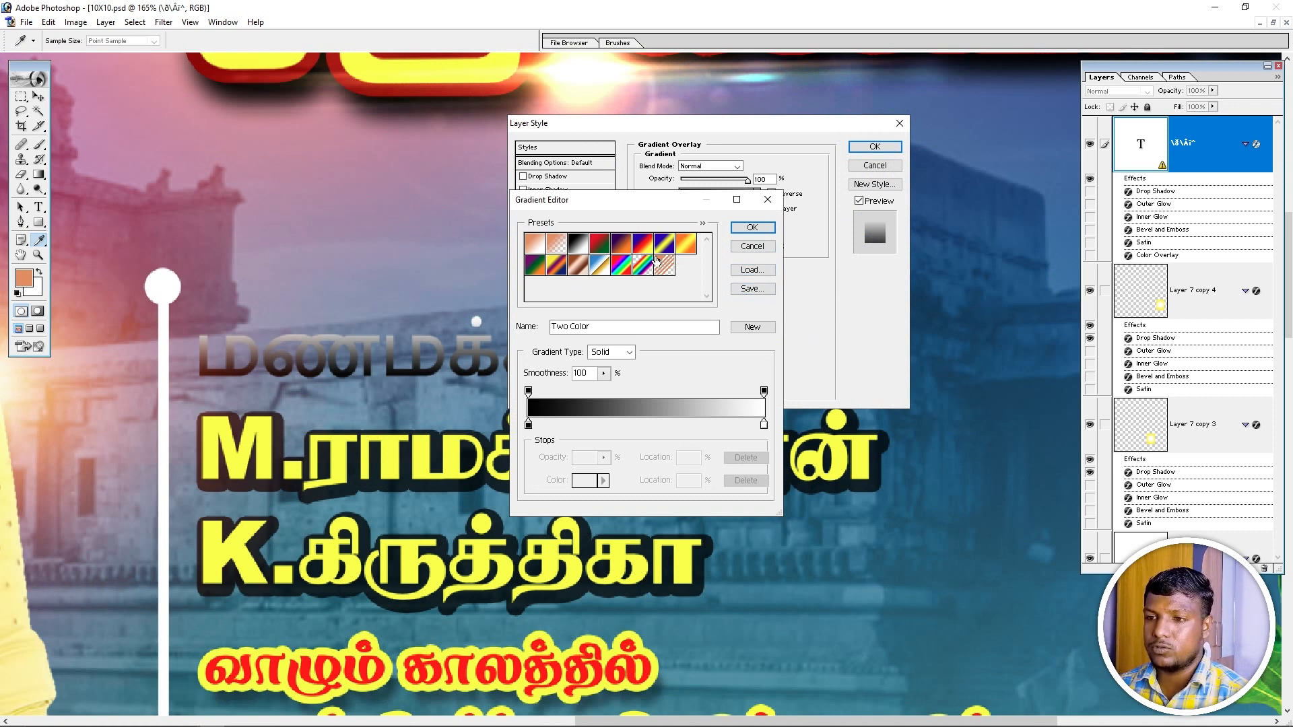
click(578, 266)
click(578, 266)
click(599, 266)
click(621, 267)
click(643, 266)
click(665, 244)
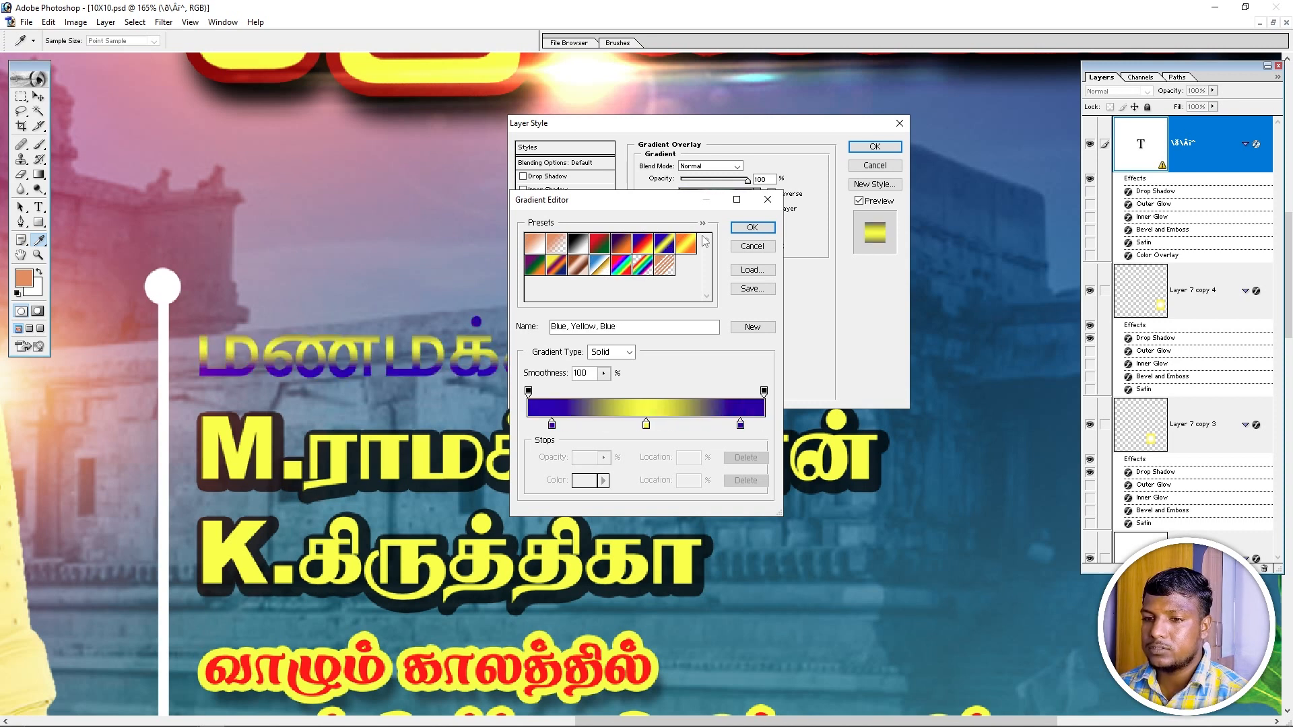
click(662, 267)
click(683, 244)
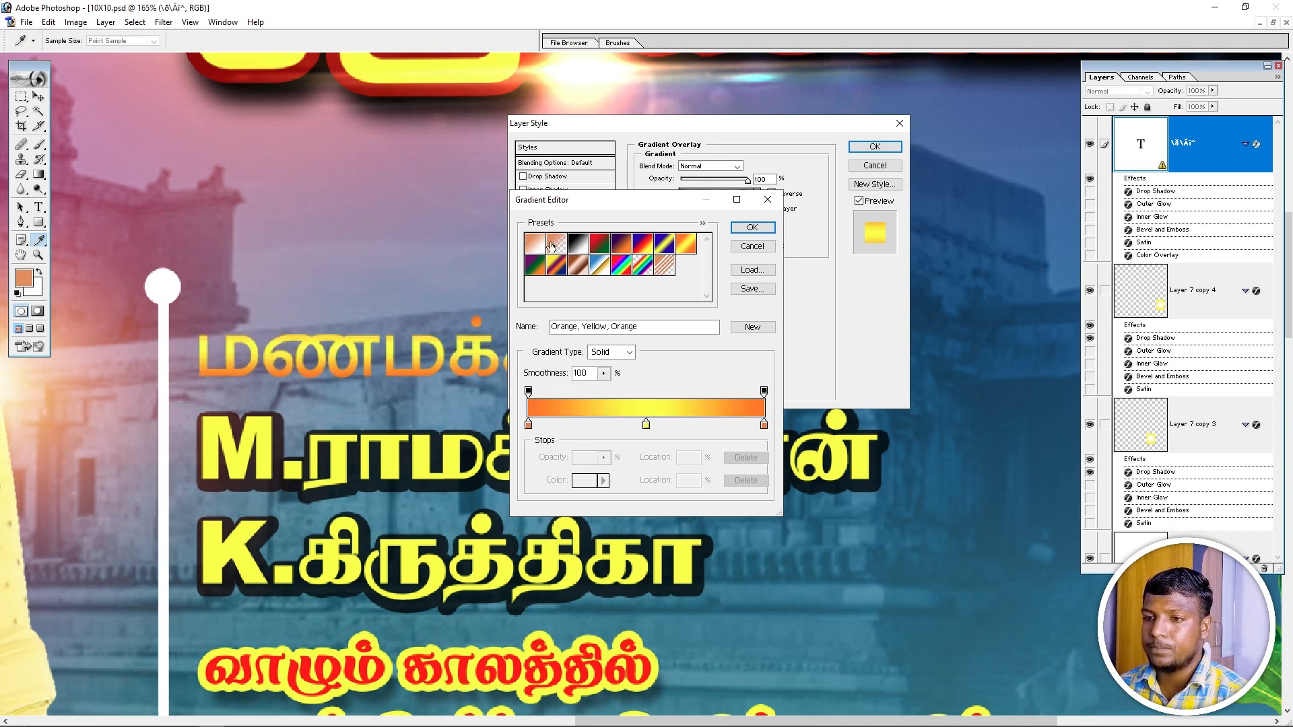
click(578, 244)
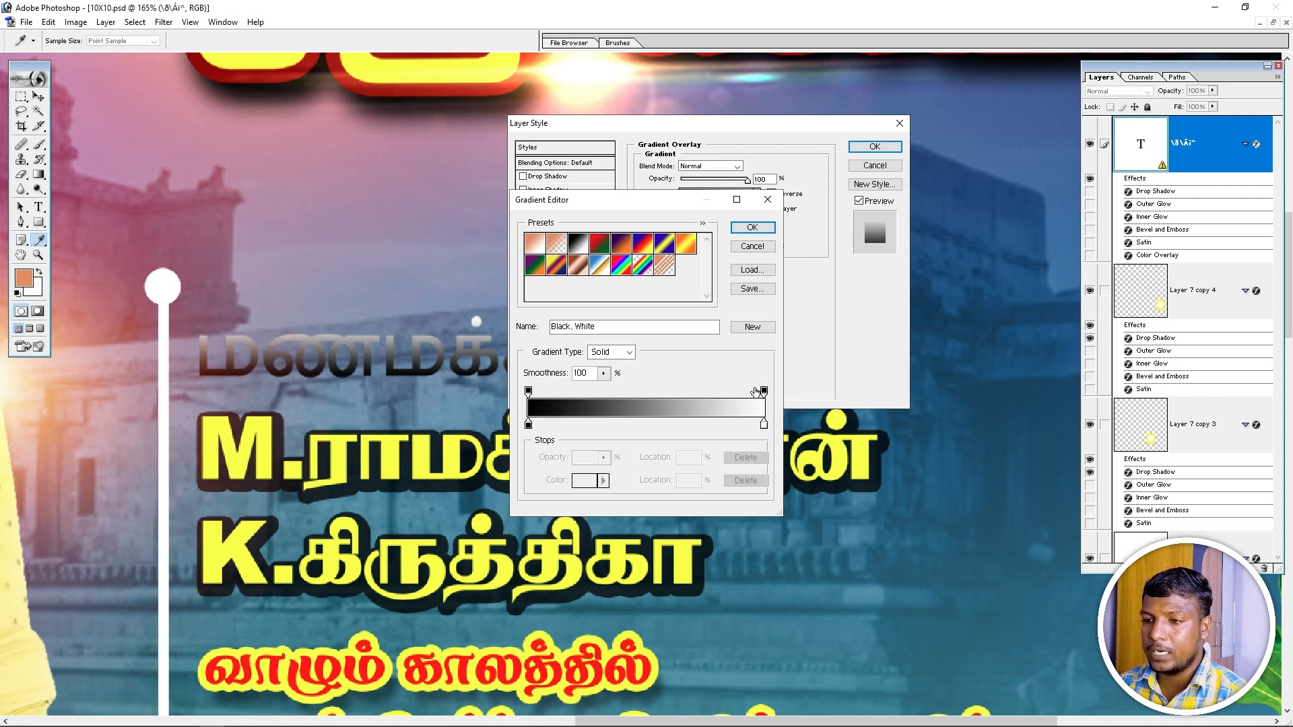
- Change the black color stop at the start of the gradient to a dark green
double_click(529, 425)
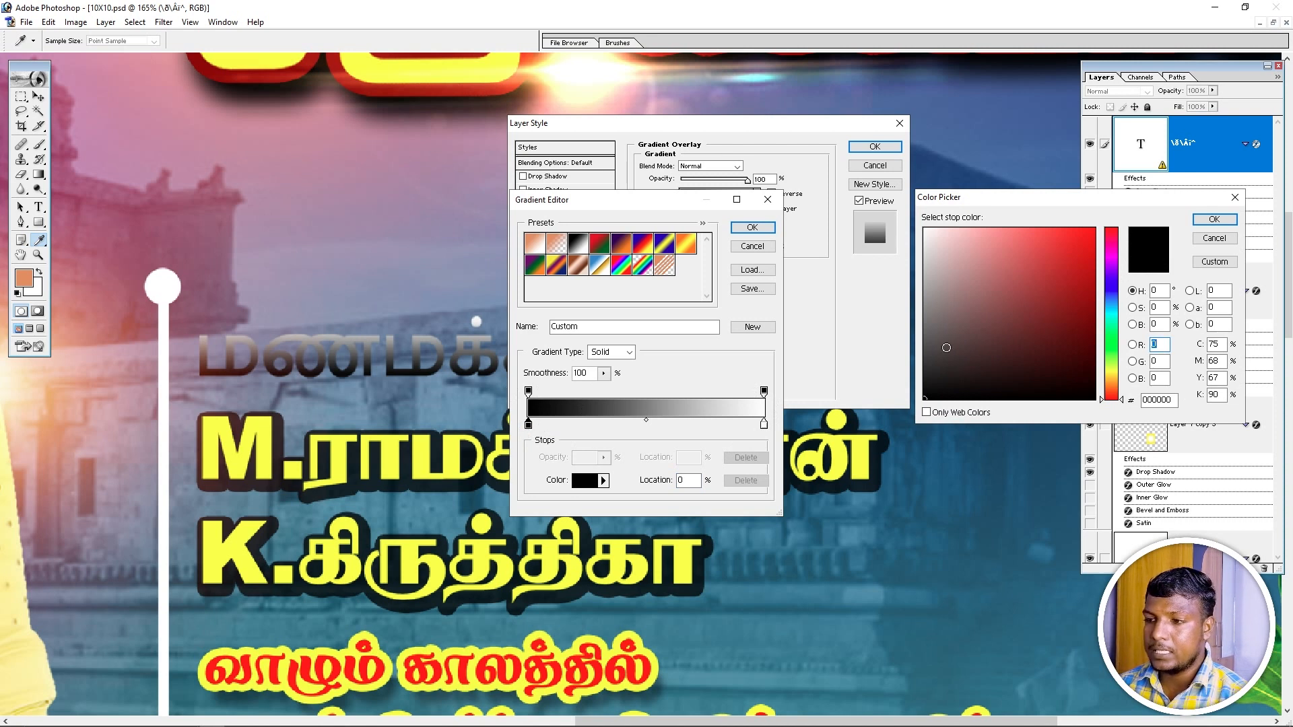
text(255)
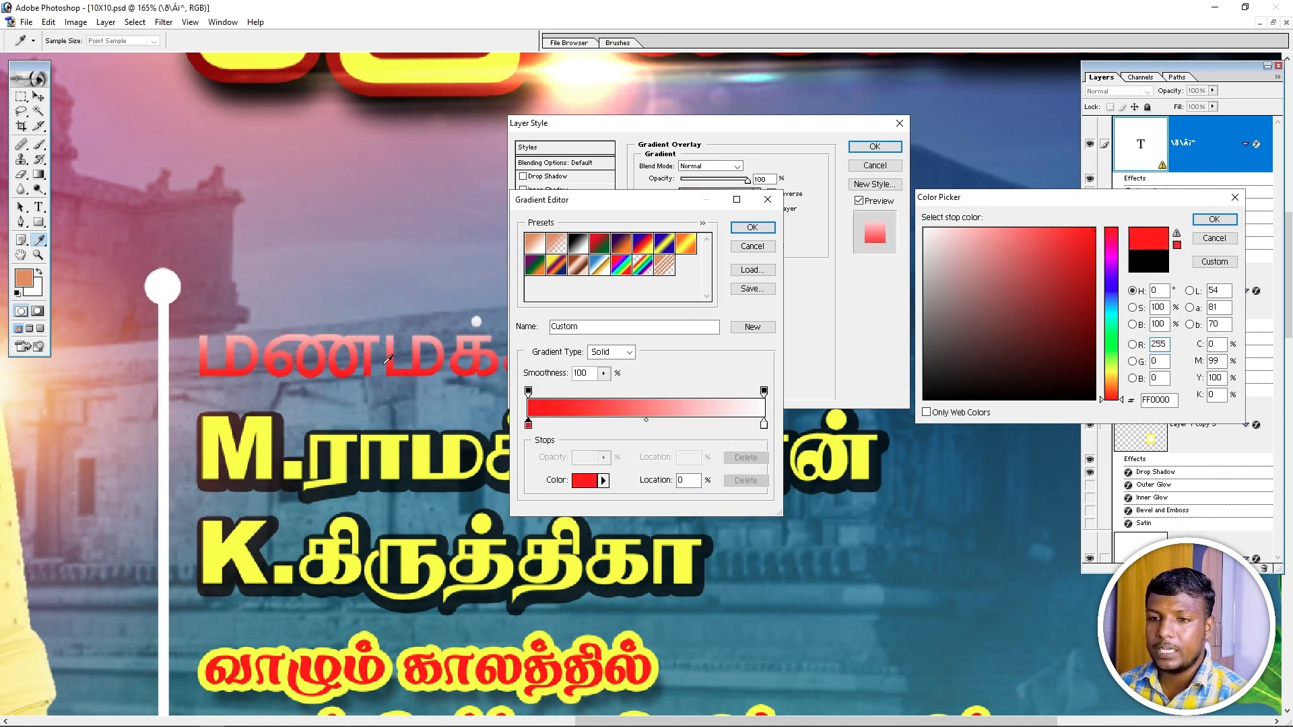
click(1110, 363)
click(1094, 231)
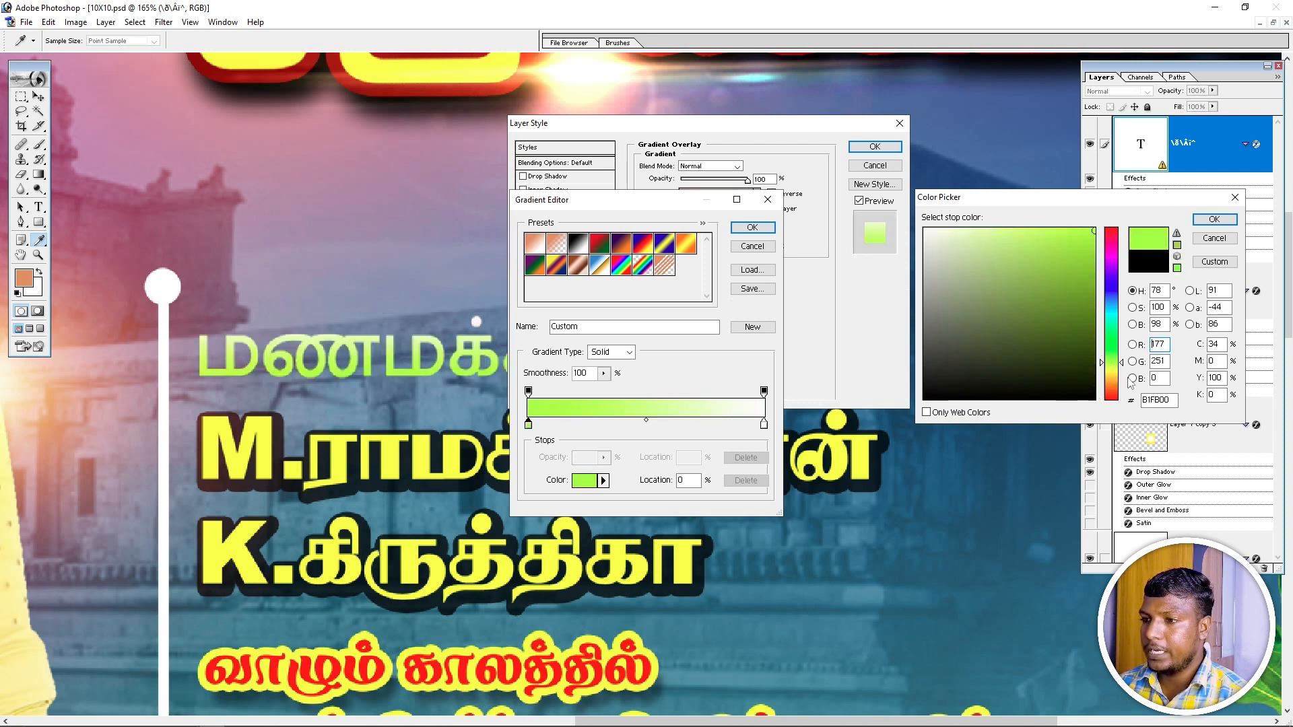
drag(1110, 370, 1111, 351)
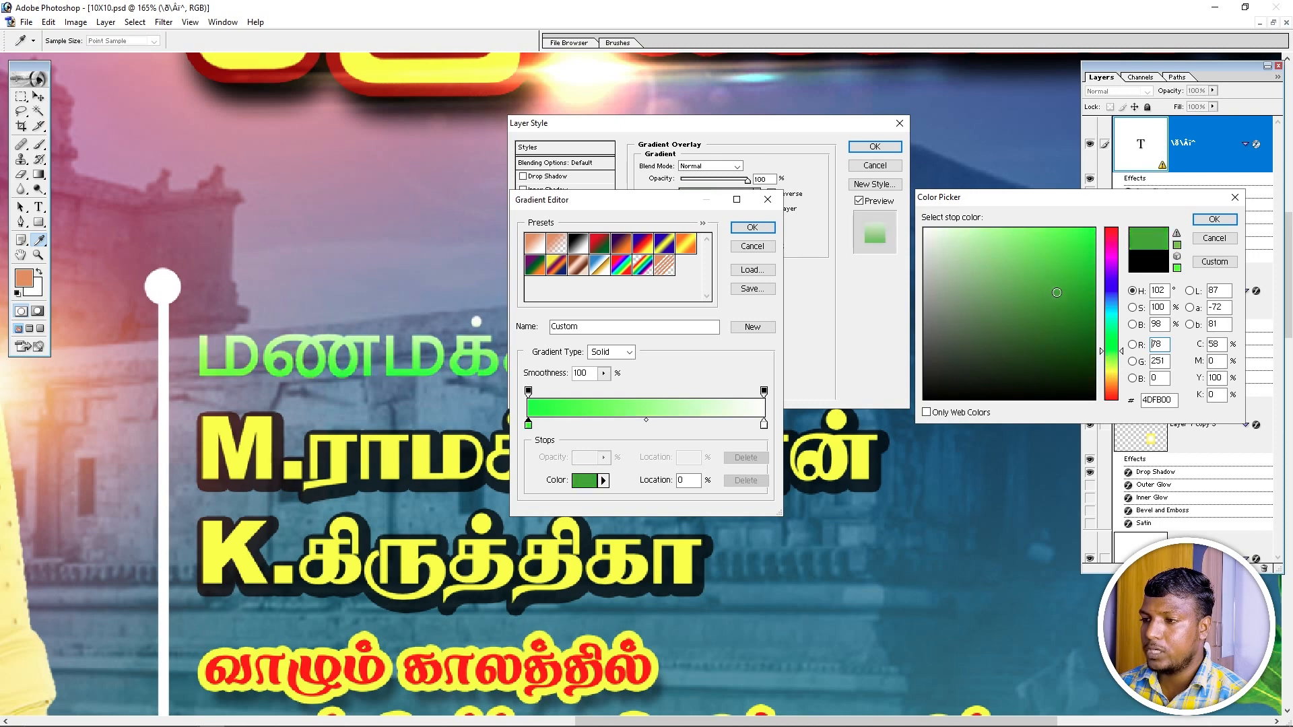
click(1094, 348)
click(1214, 219)
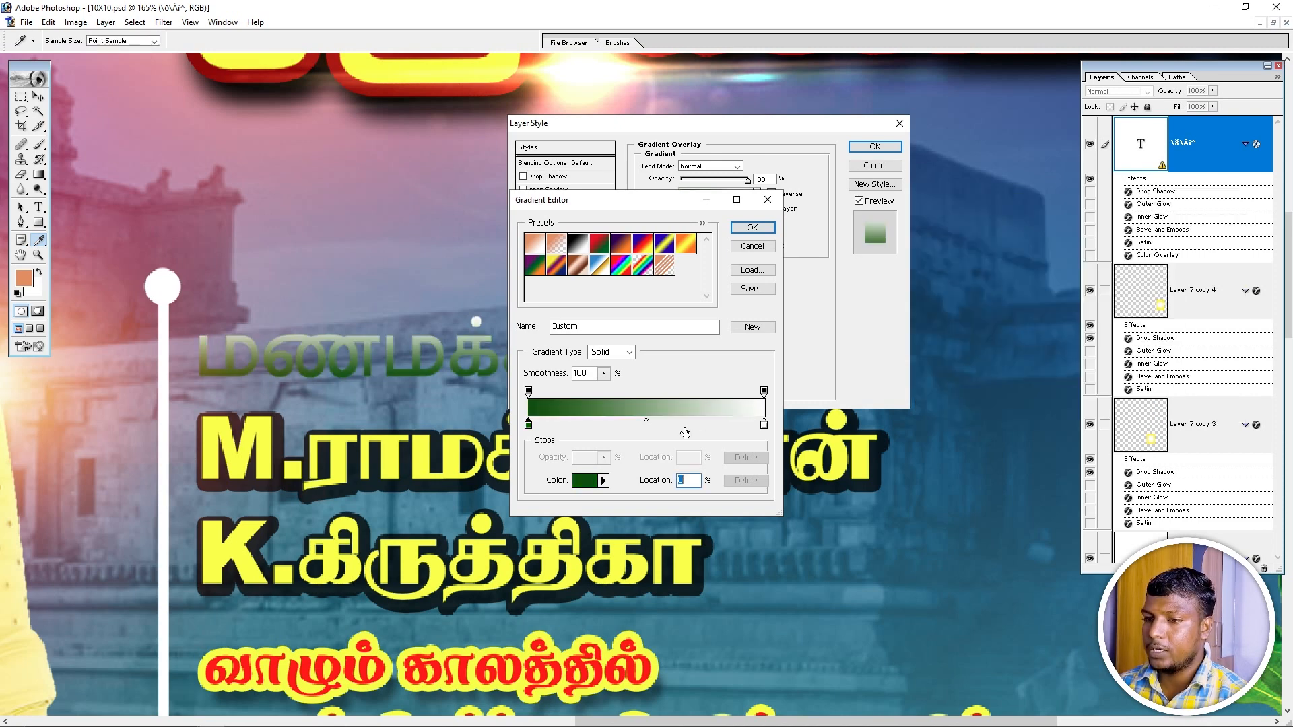
- Change the white color stop at the gradient's end to bright green 90FF00 and accept the gradient
click(764, 425)
double_click(764, 426)
drag(1115, 373, 1114, 358)
click(1093, 230)
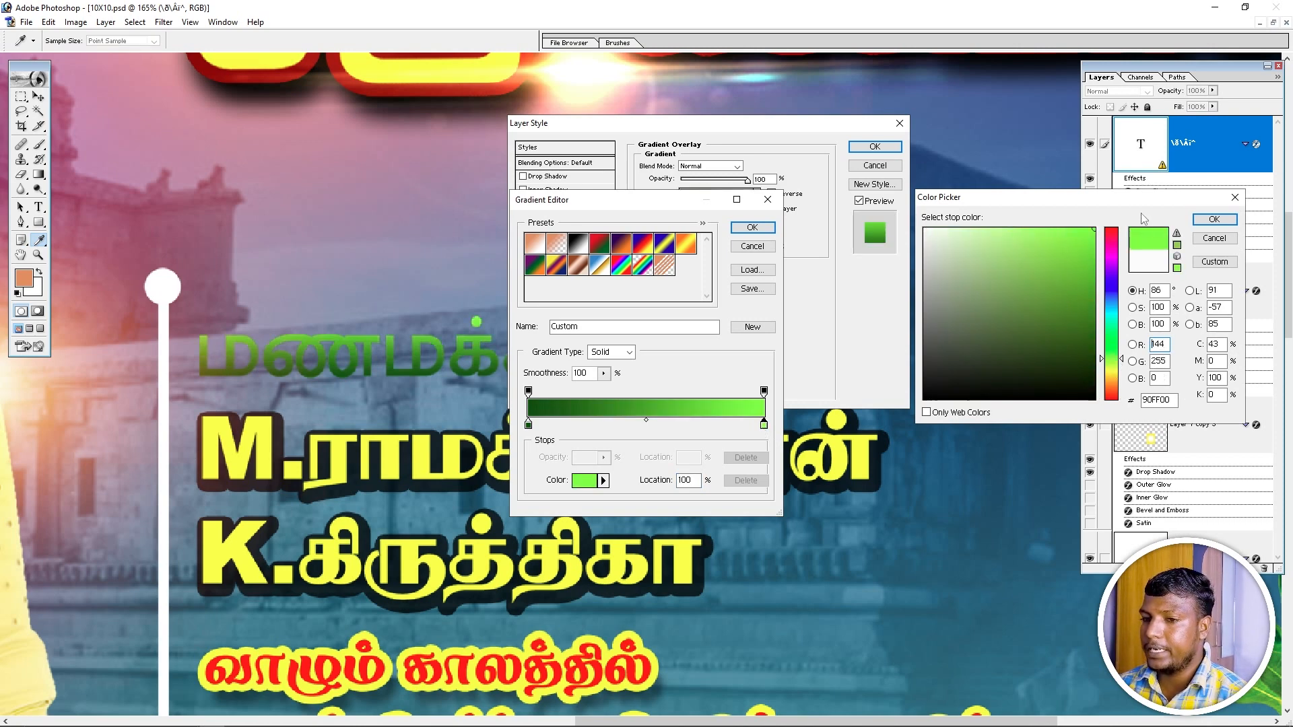
click(1200, 223)
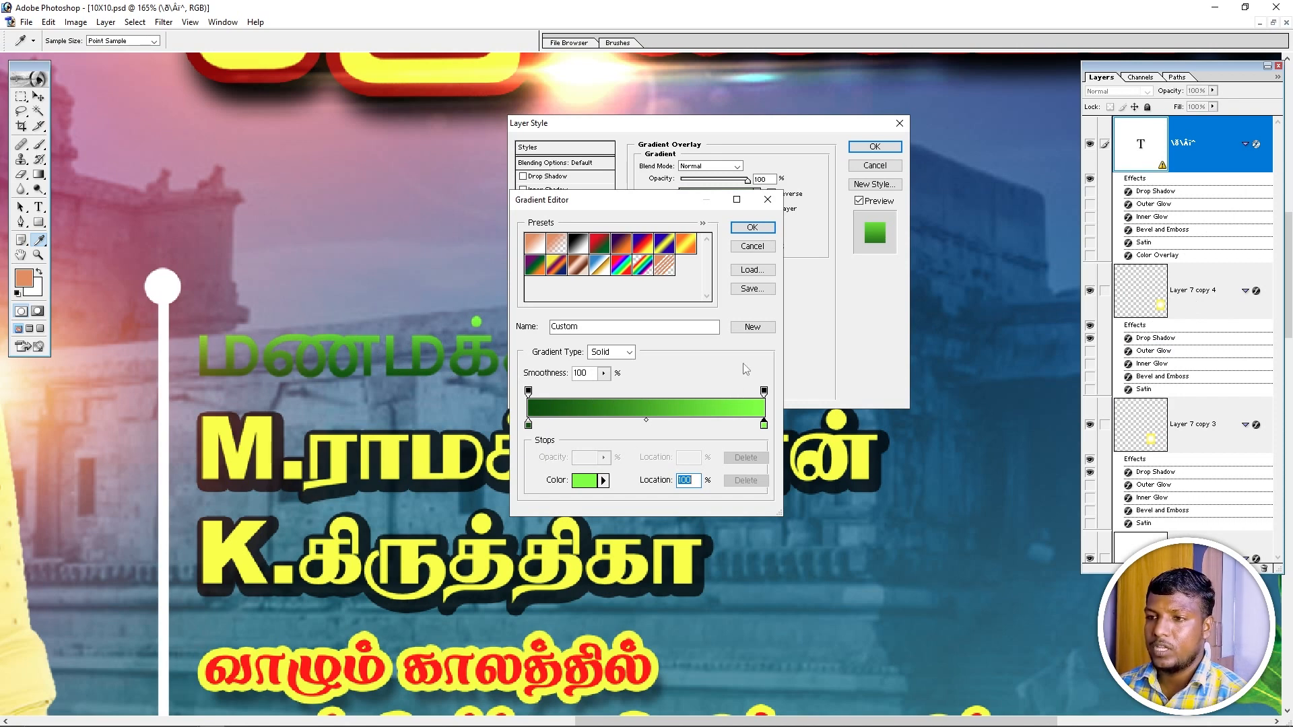
key(Return)
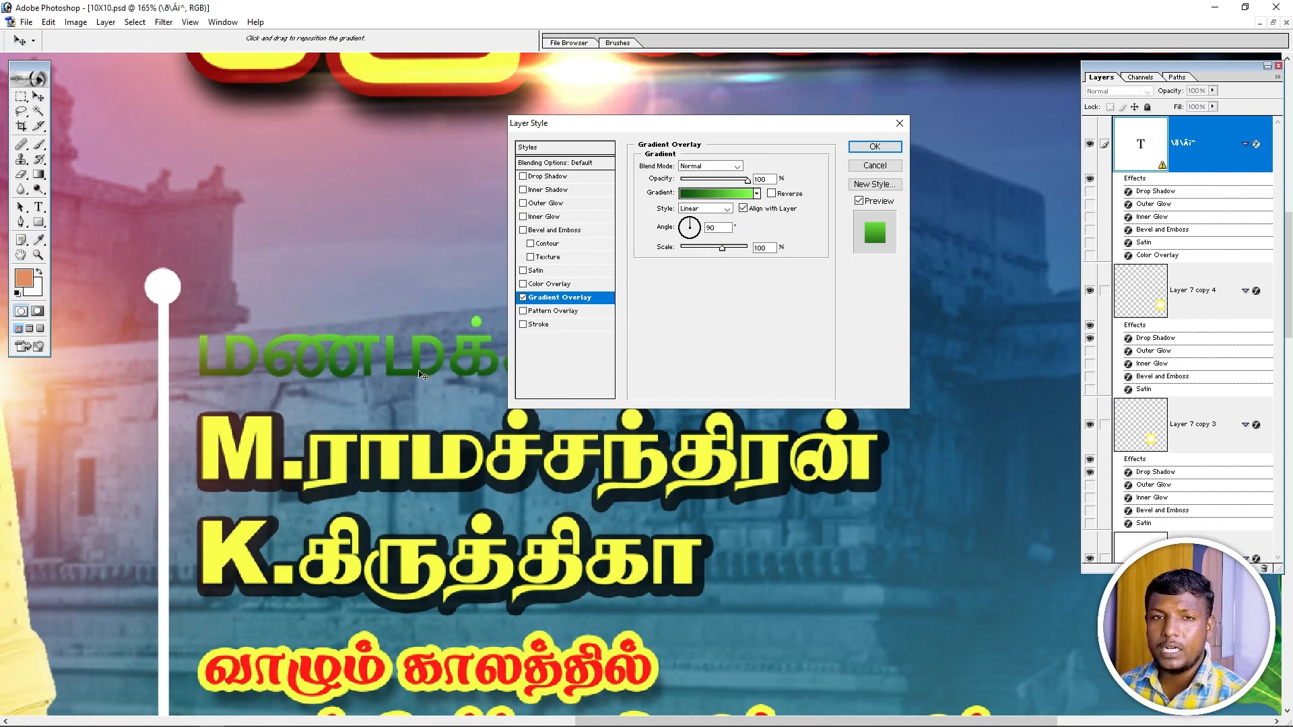
- Set both green color stops to location 50% for a hard split, and shift the gradient slightly downward on the text
click(718, 194)
click(528, 424)
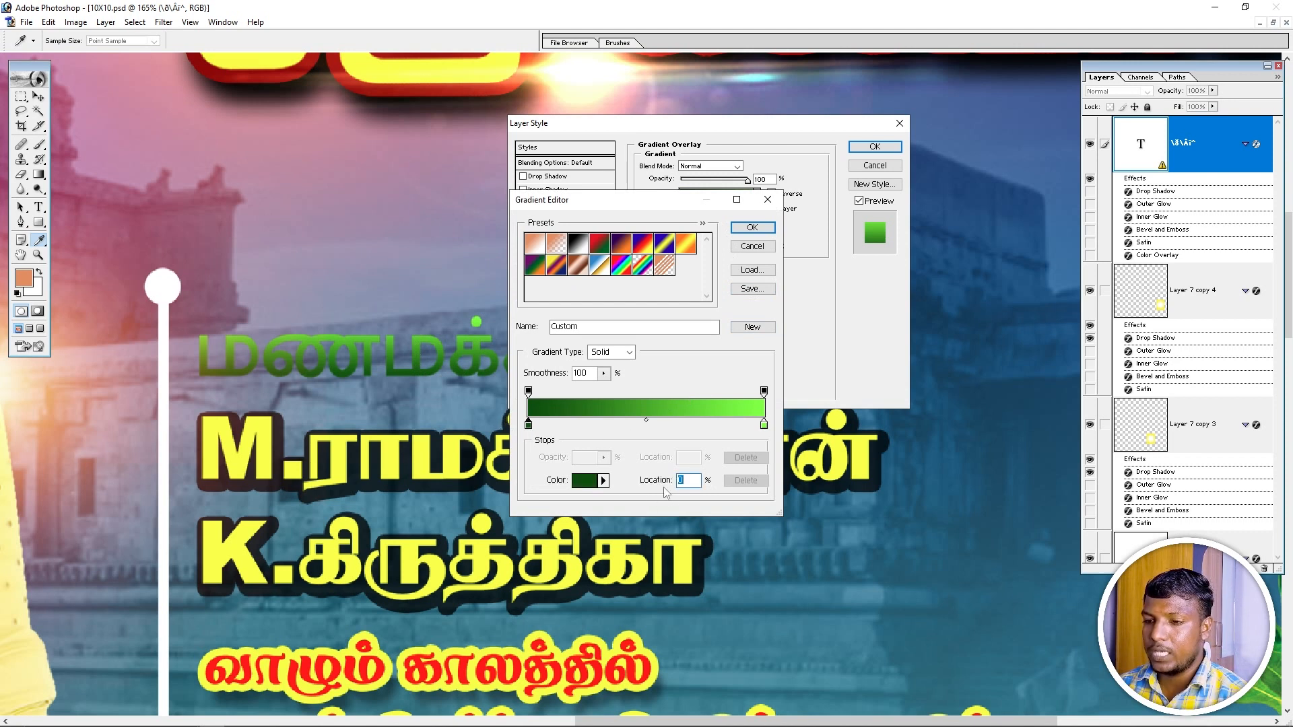
text(50)
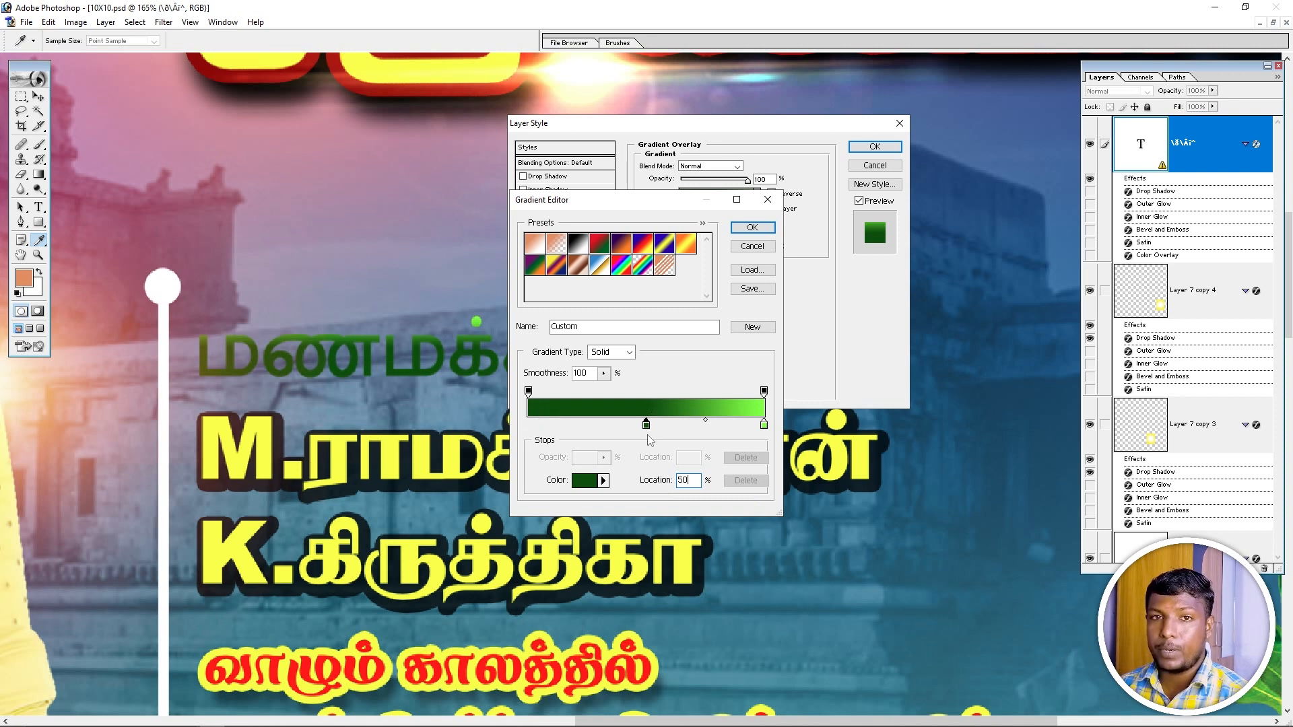
click(763, 424)
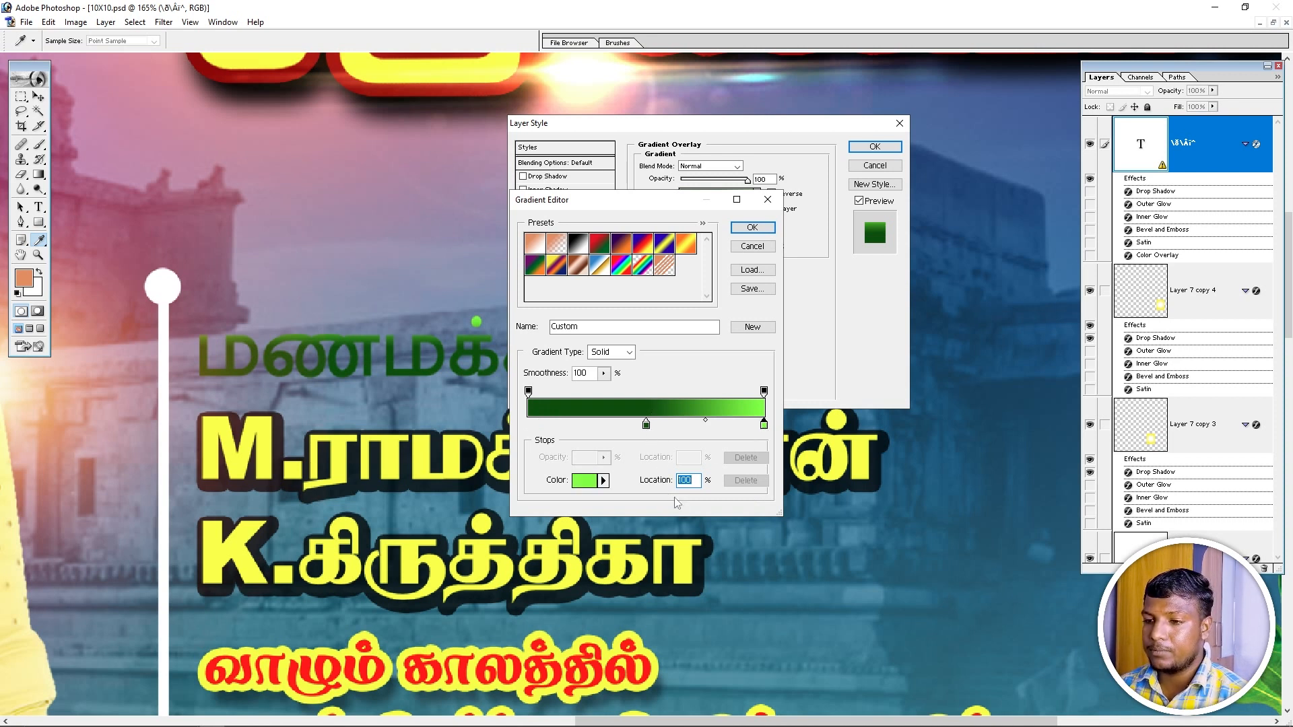
text(50)
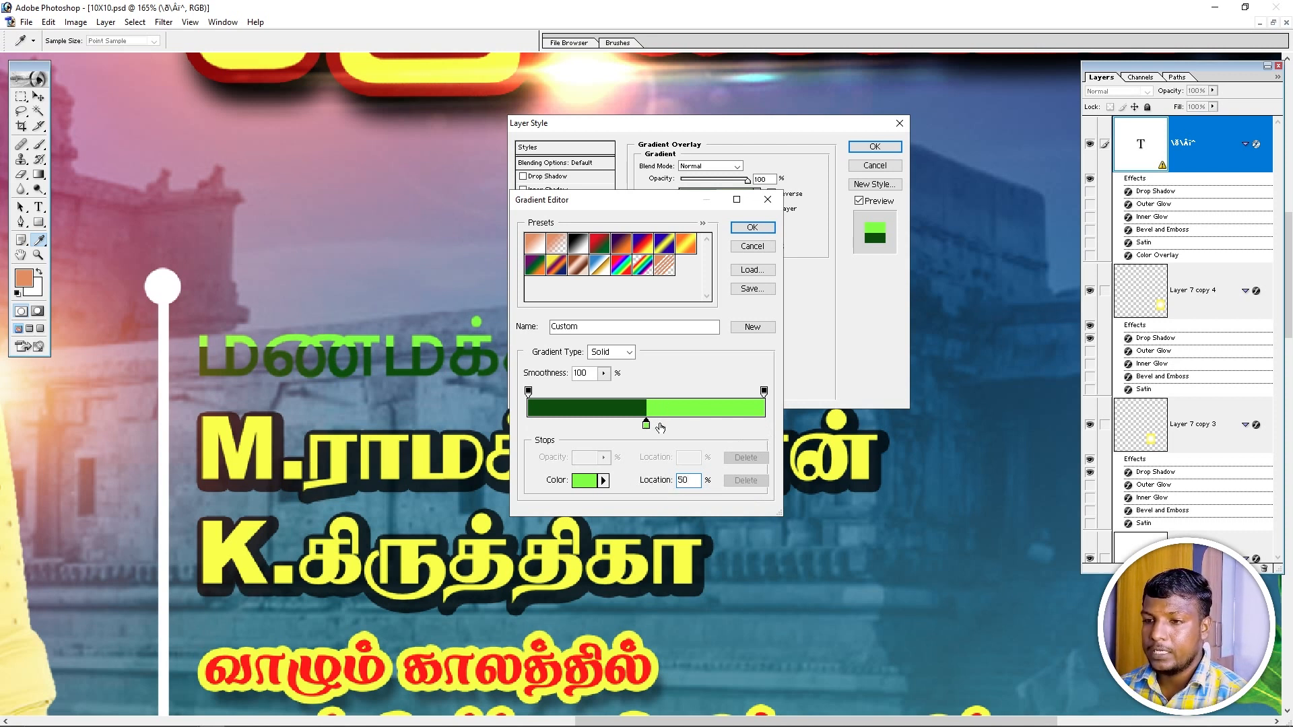
click(752, 228)
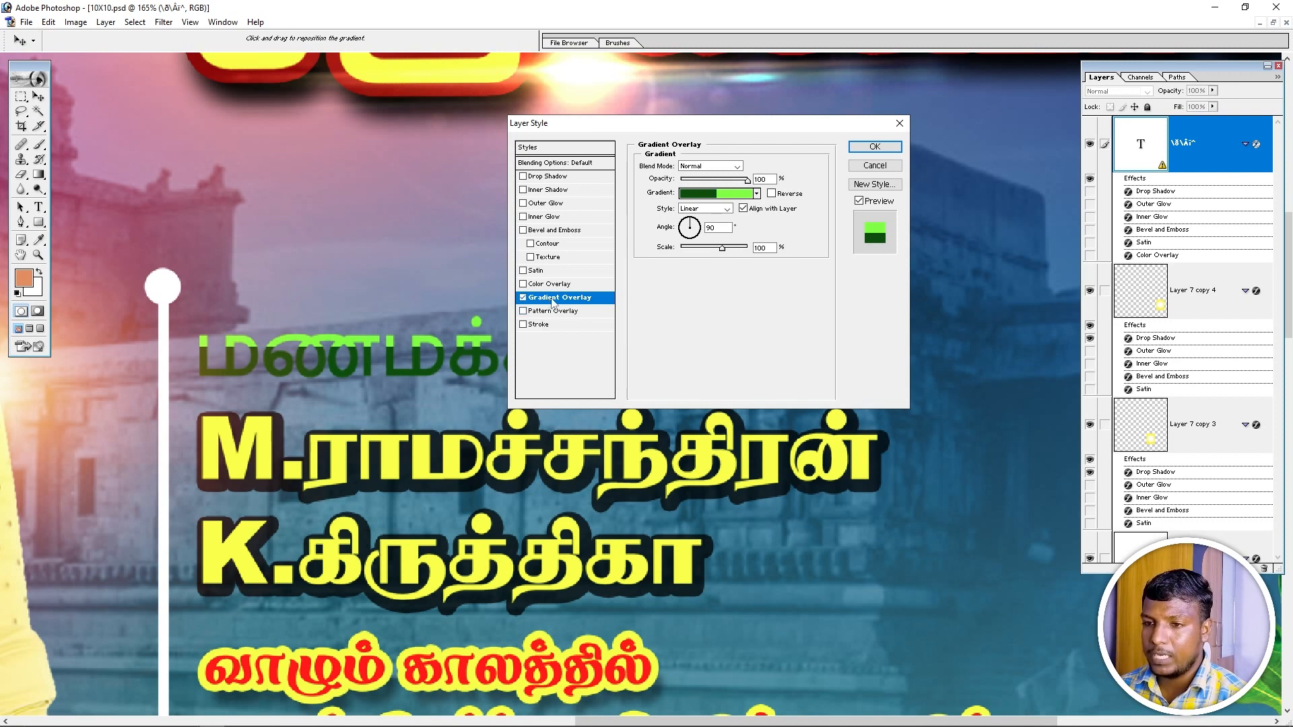
drag(392, 348, 388, 358)
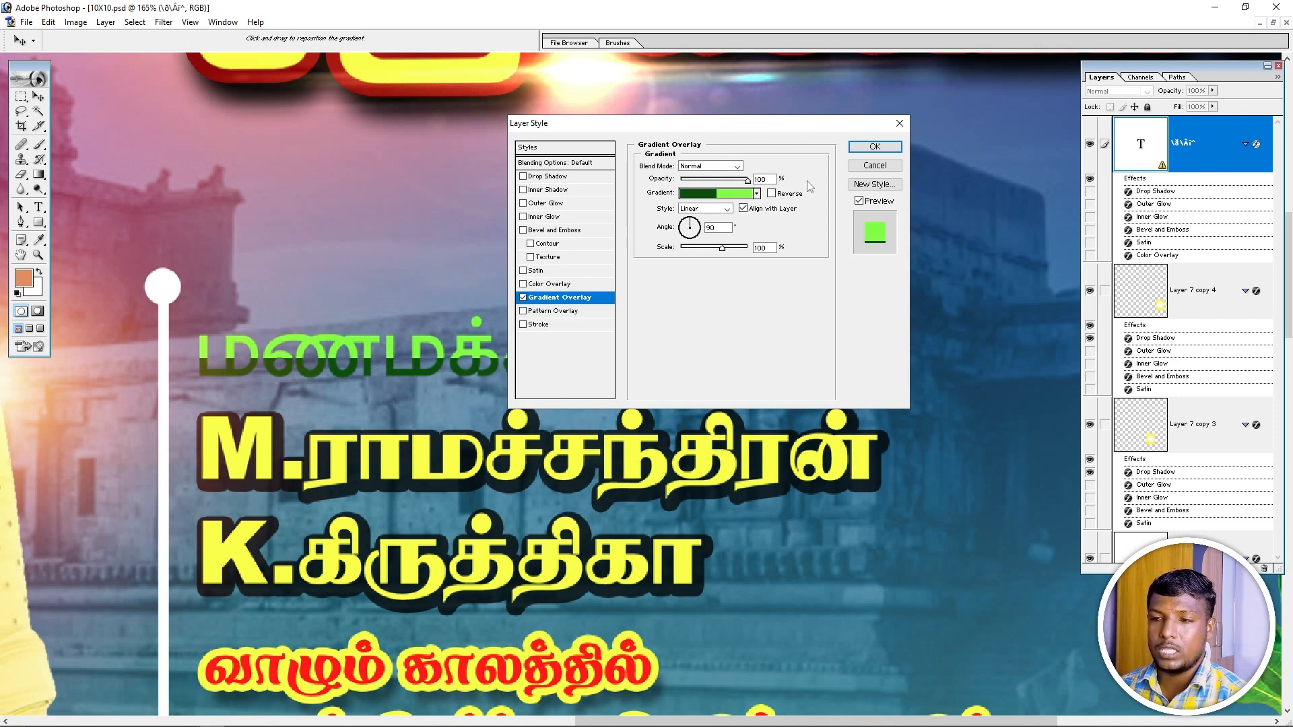
- Swap the gradient's color order by setting the dark green stop to 100% and the bright green stop to 0%
click(757, 193)
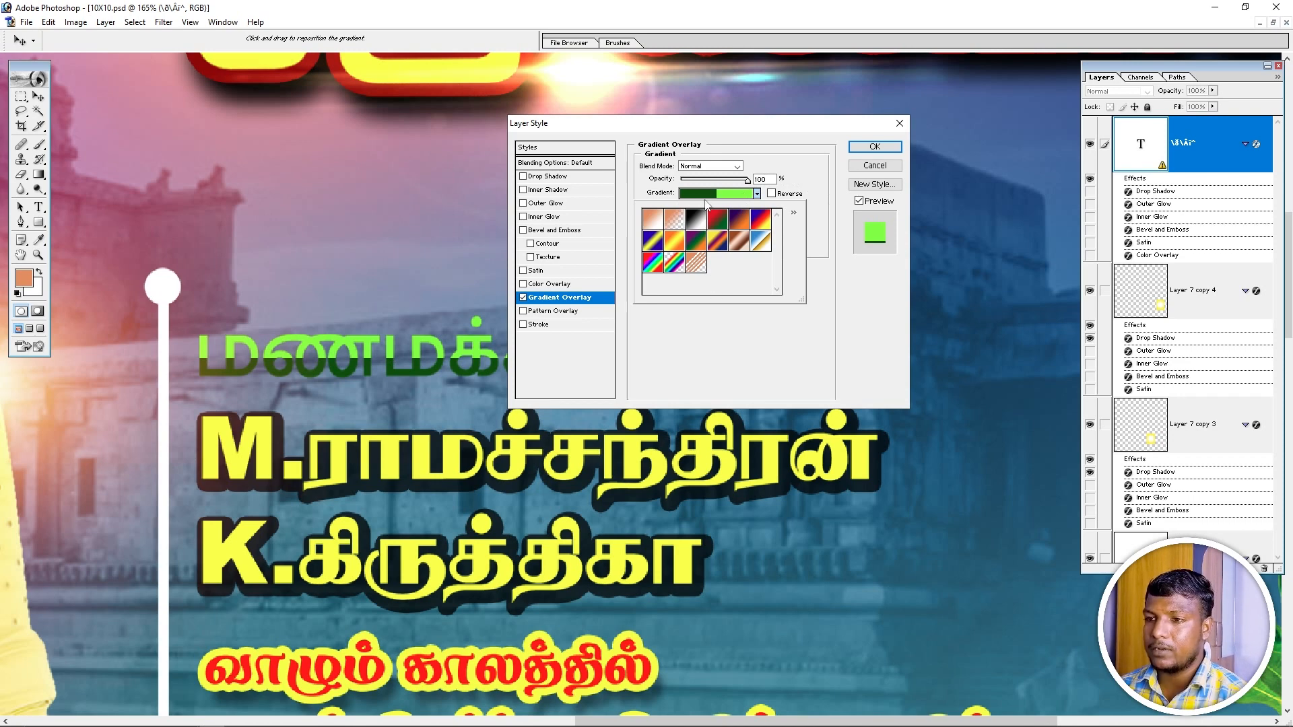
click(705, 196)
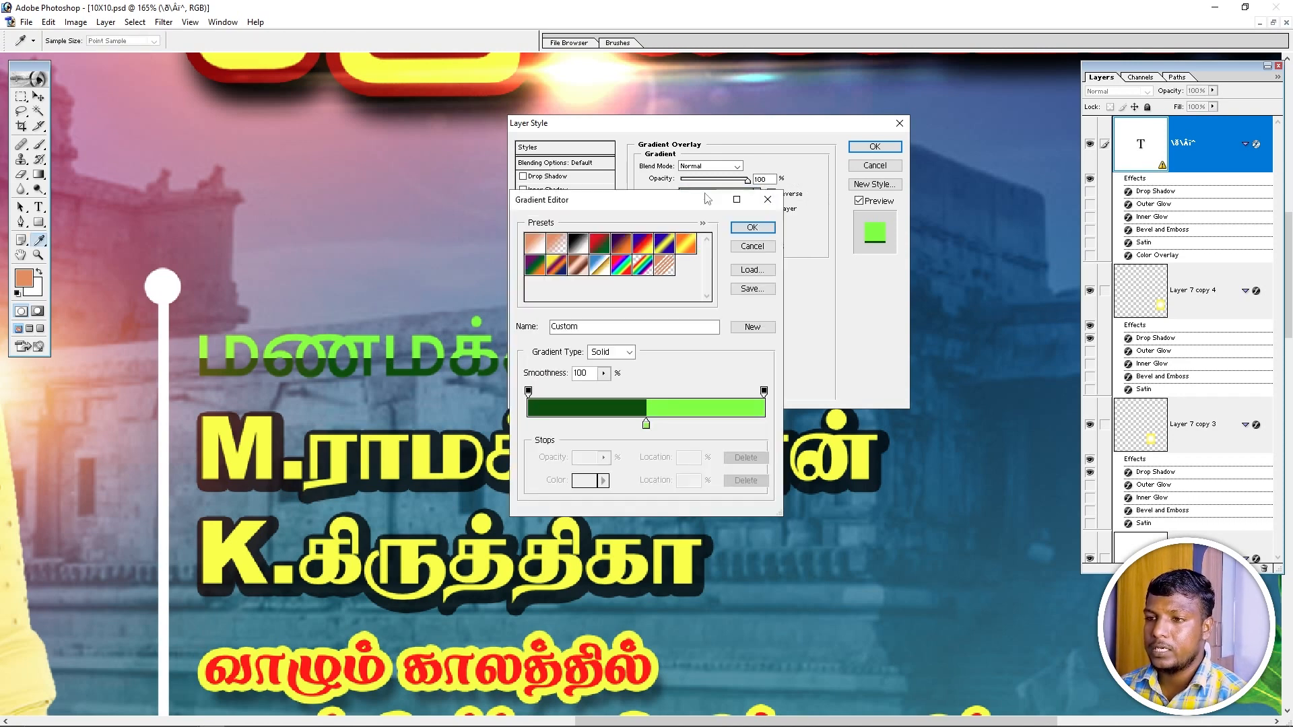
click(645, 426)
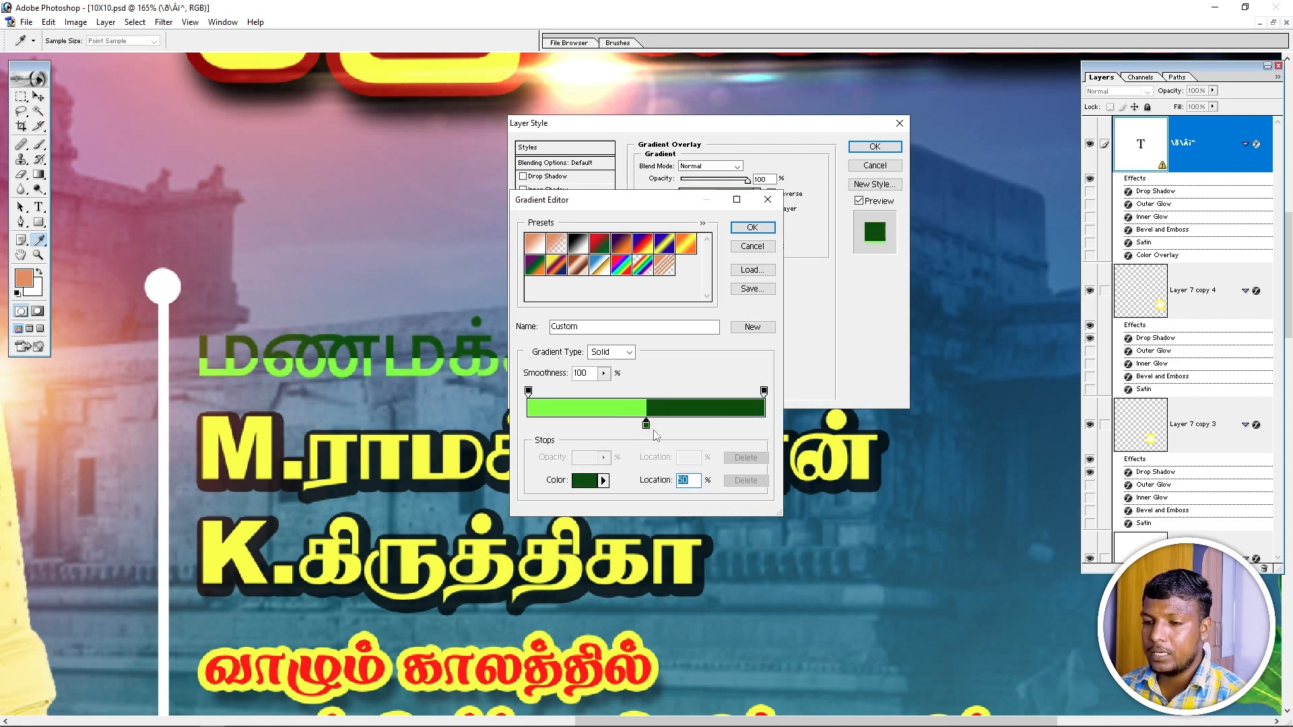
text(100)
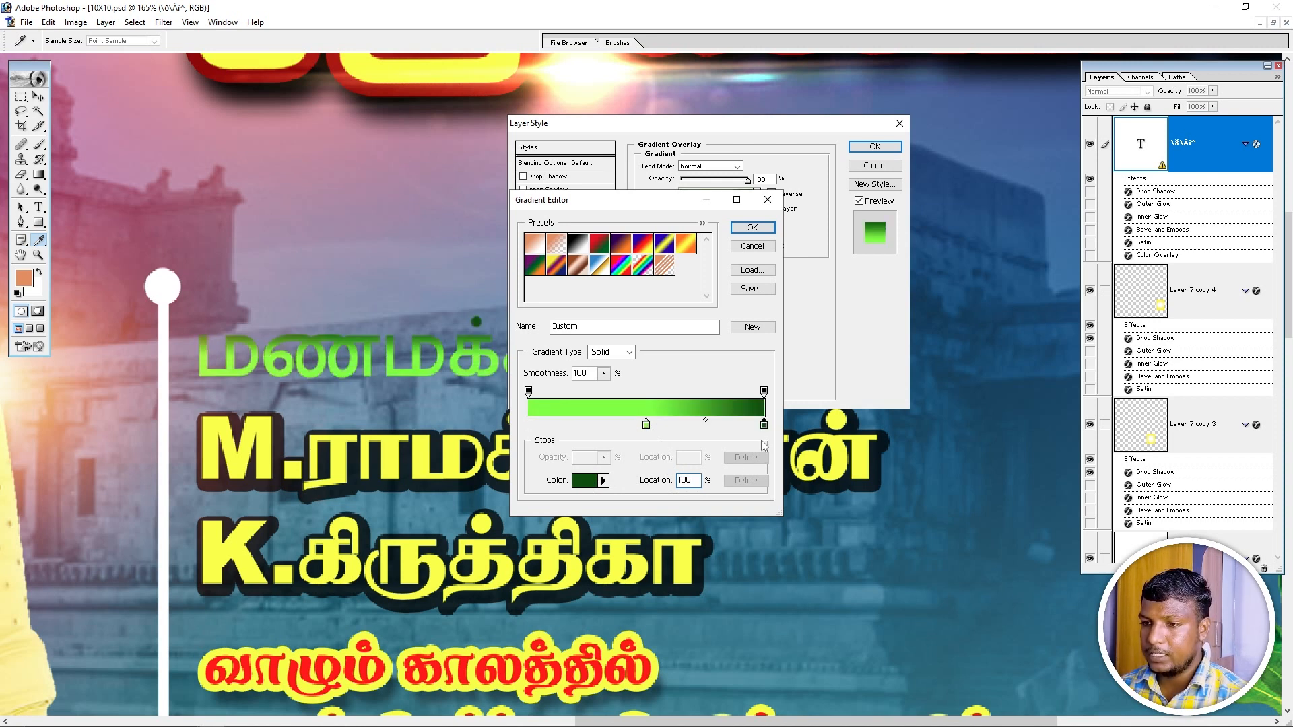
click(646, 424)
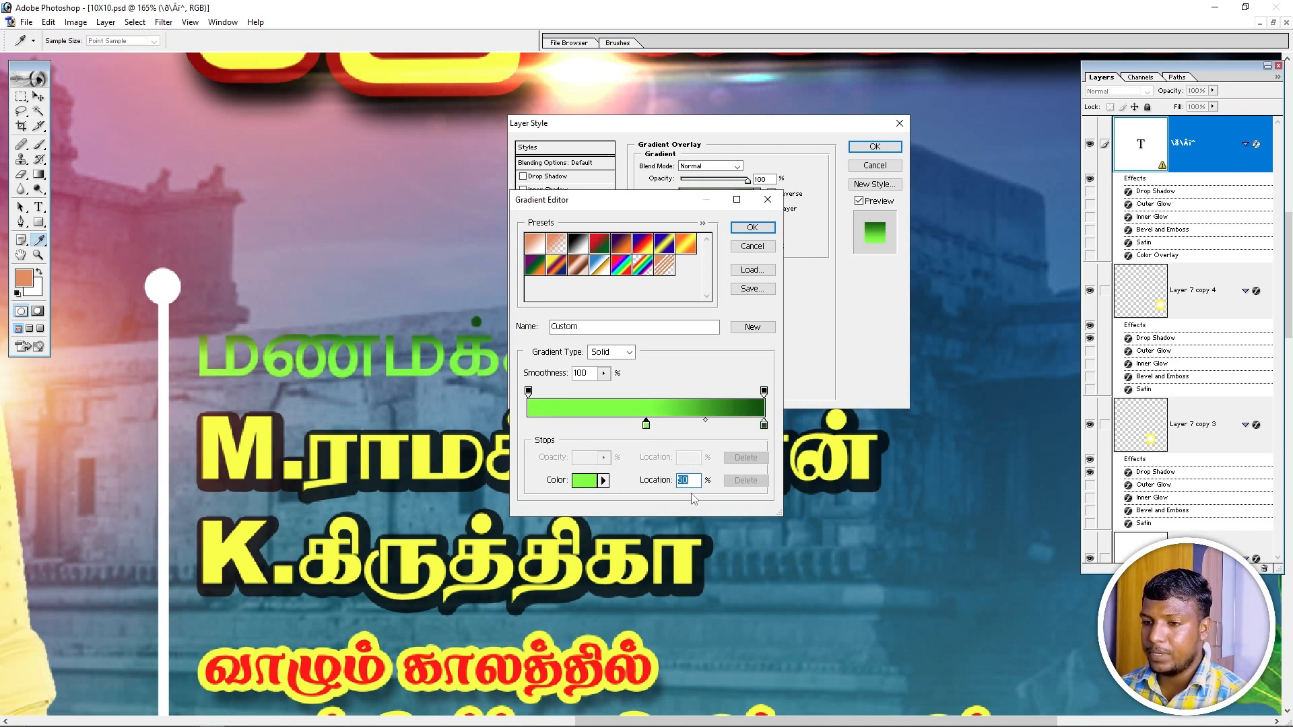
text(0)
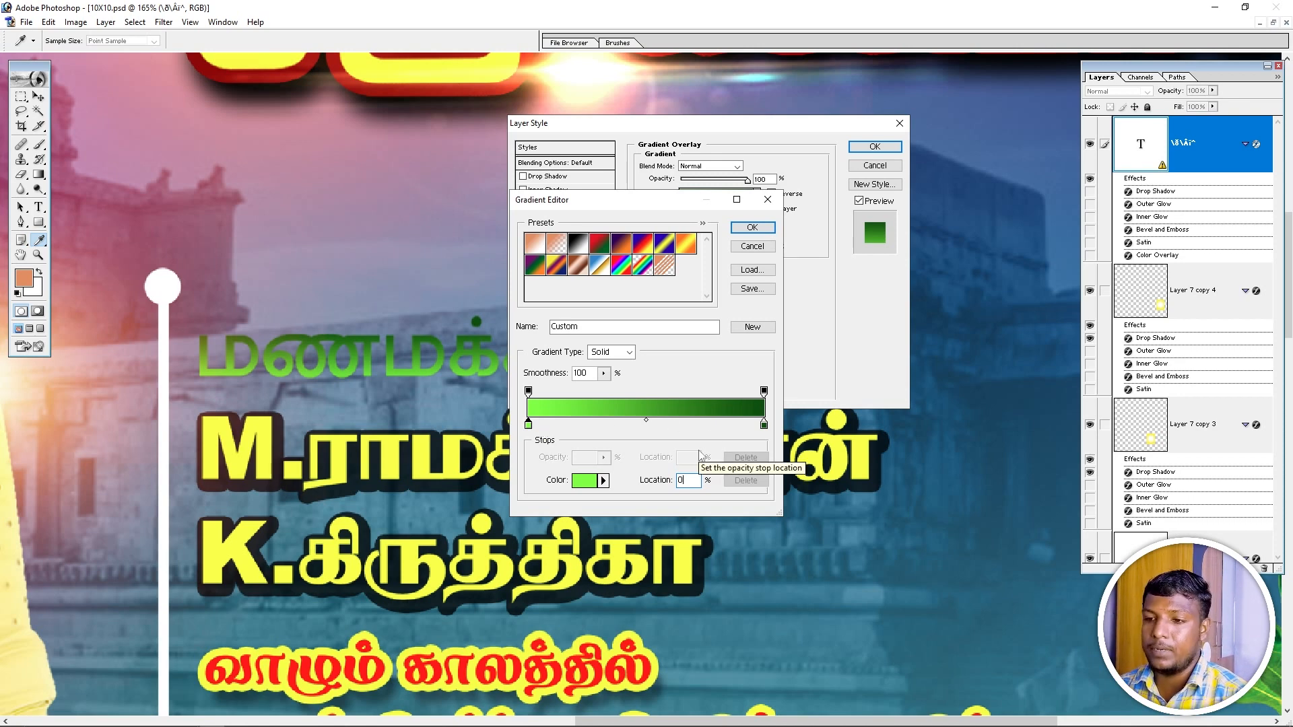
click(753, 226)
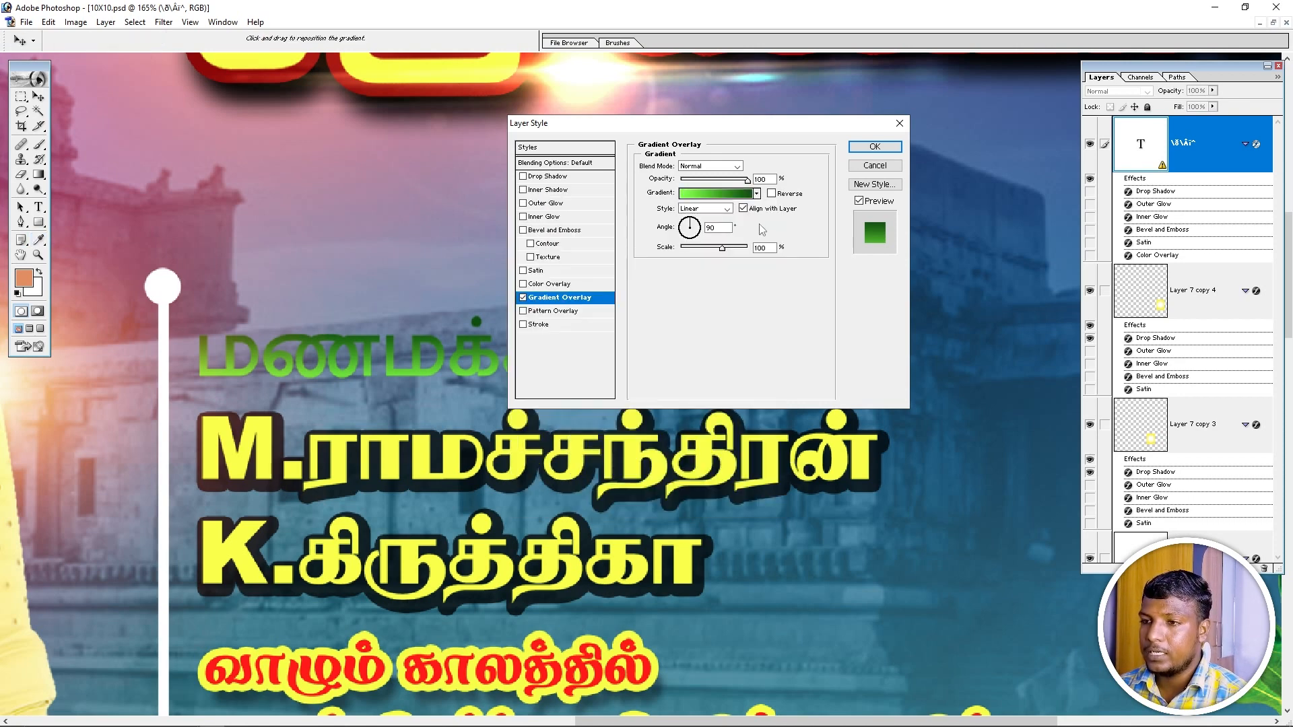
- Reverse the gradient overlay, try other angles, and set the angle to 90°
click(792, 197)
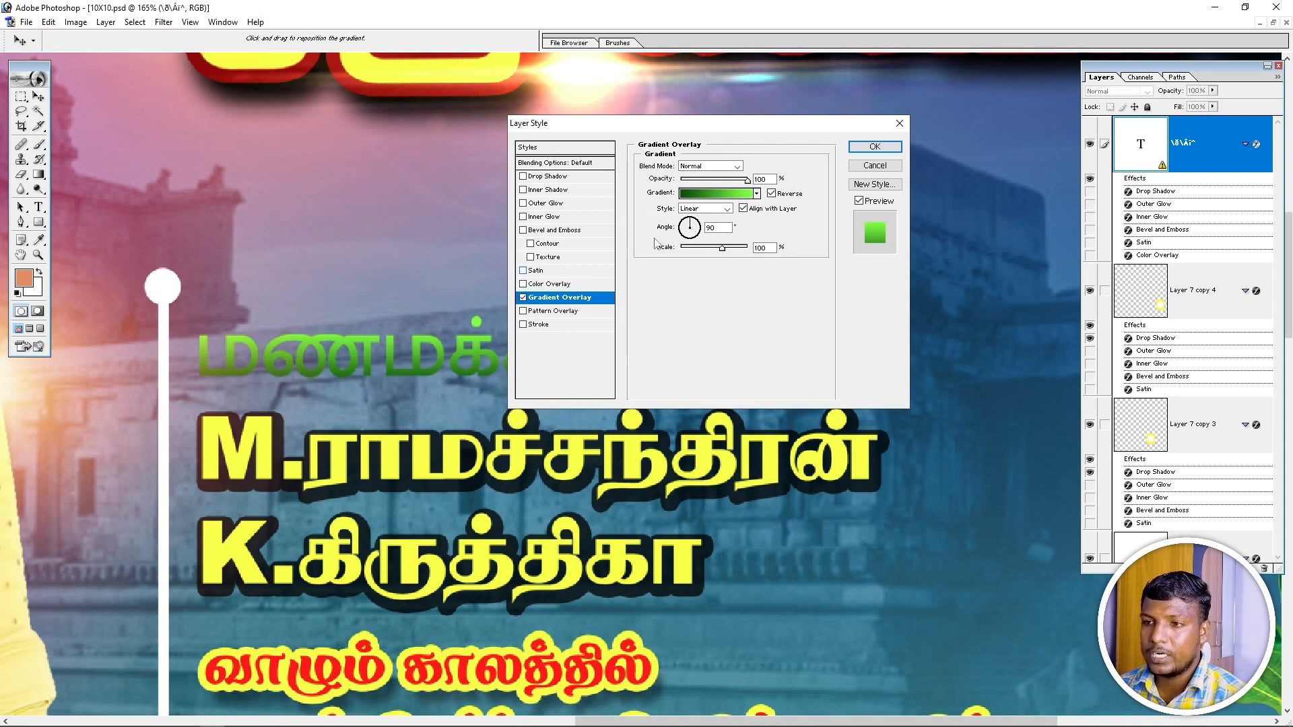
drag(703, 229, 685, 246)
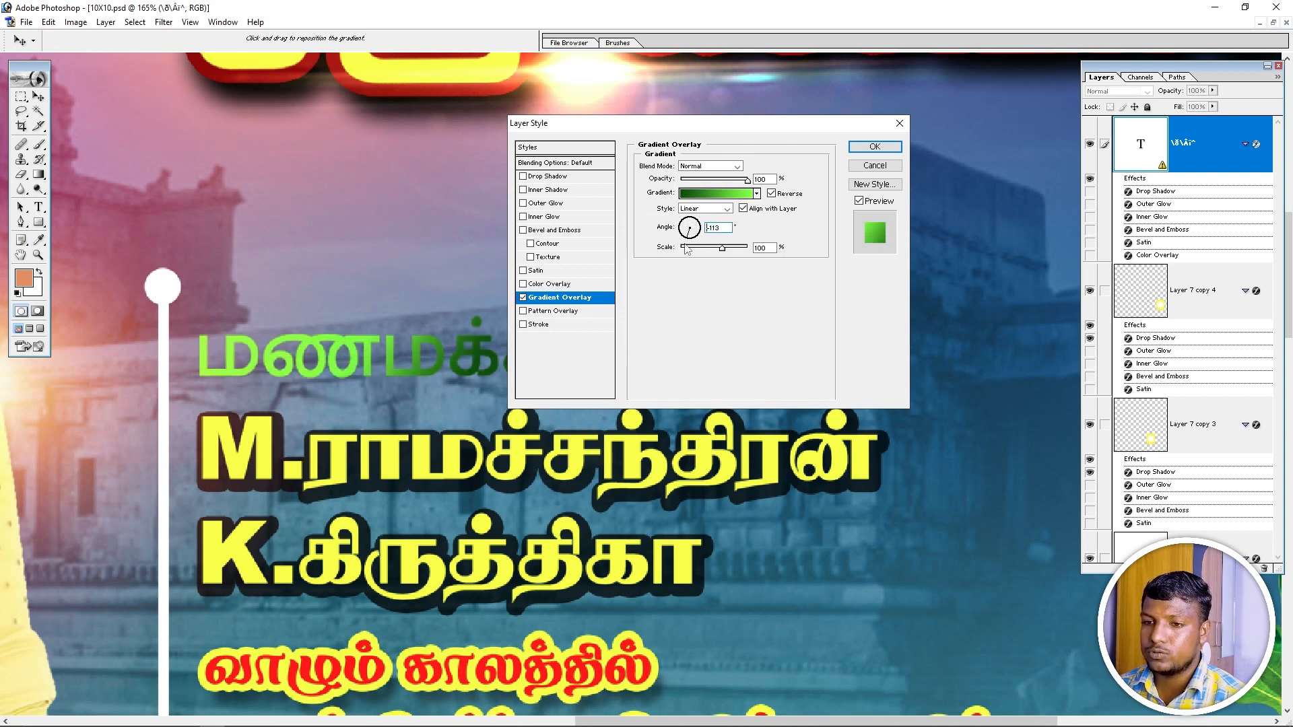
text(30)
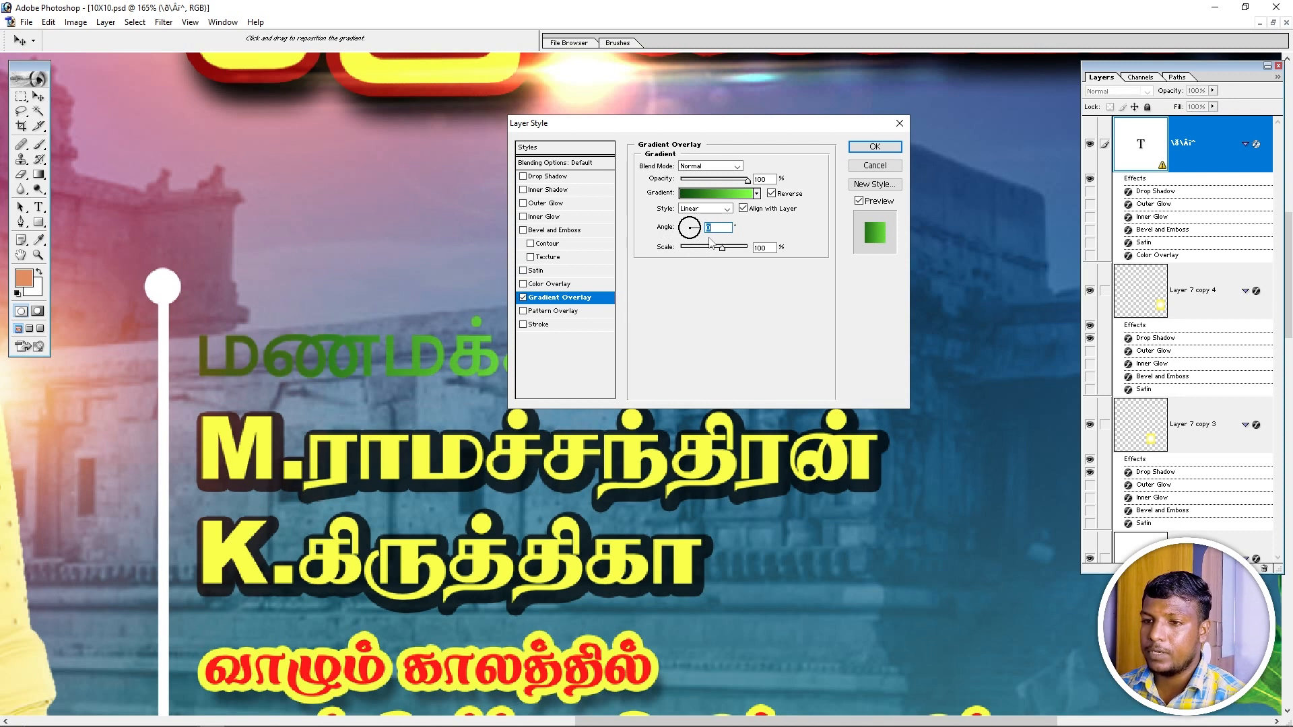
drag(700, 229, 689, 218)
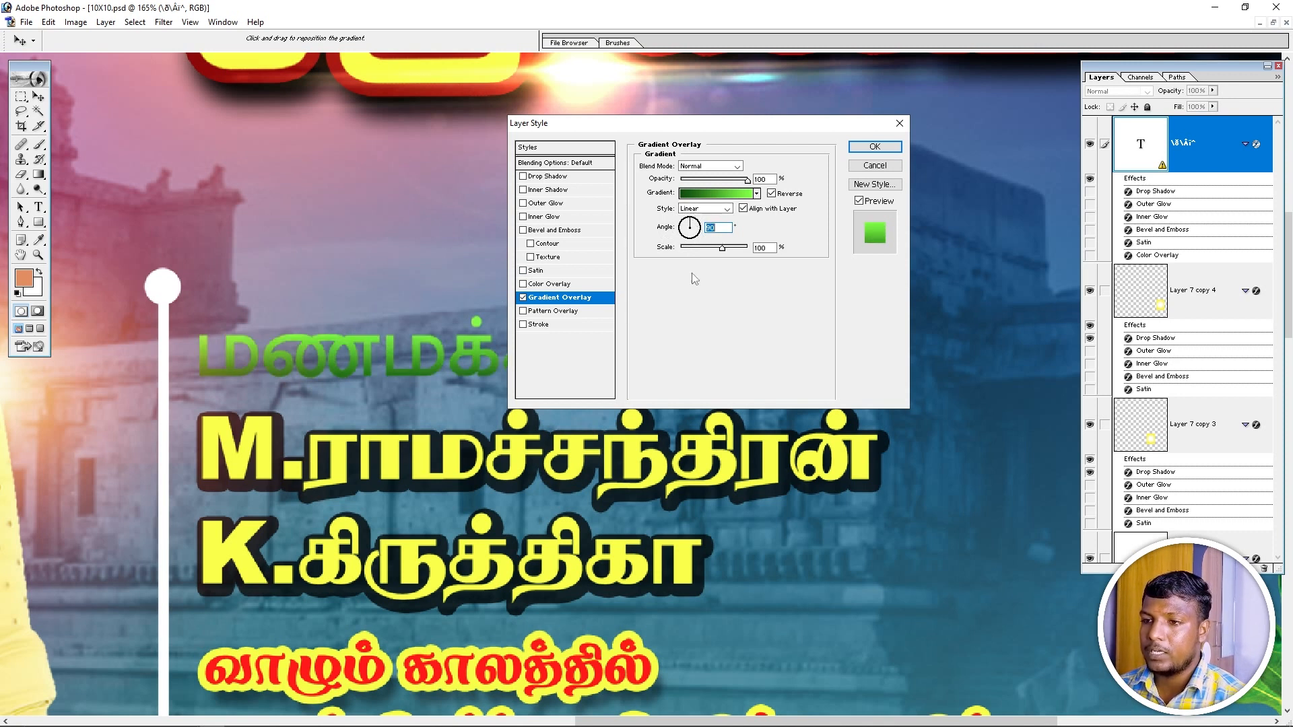
- Add a white FFFFFF color stop near the middle of the heading's gradient and a second white stop at about 62%
click(719, 194)
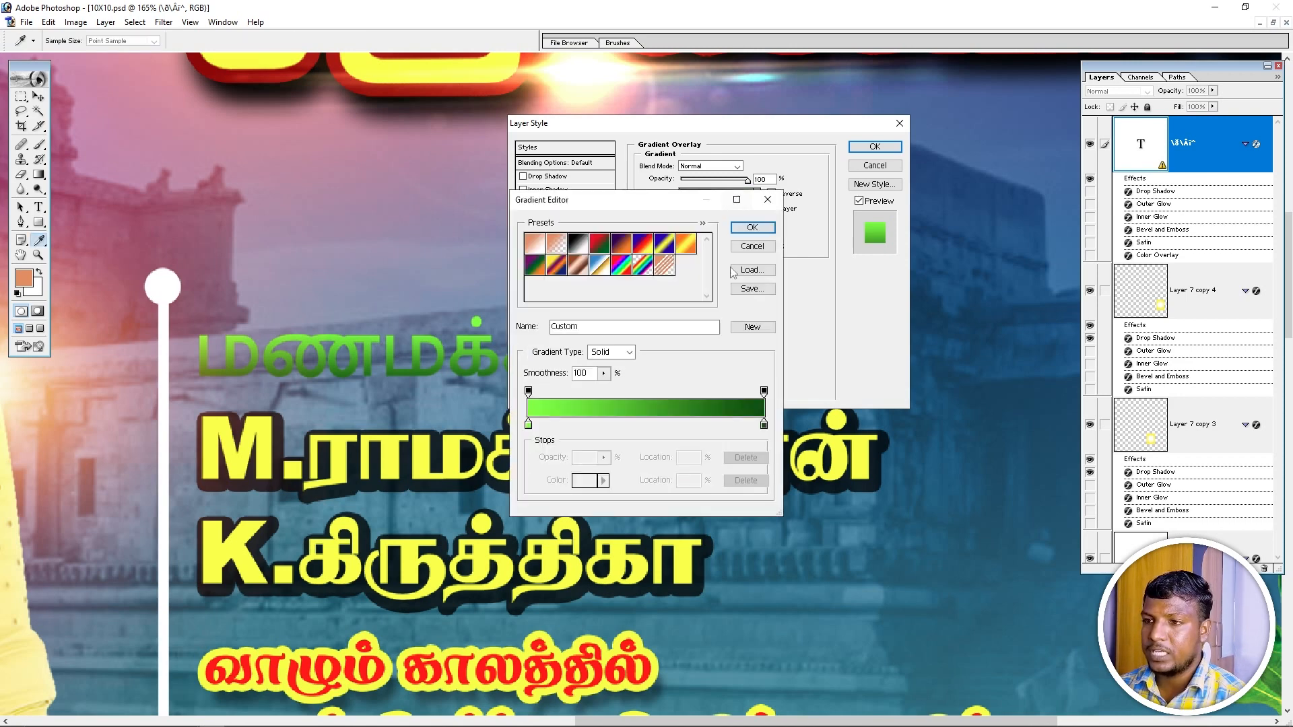
click(645, 423)
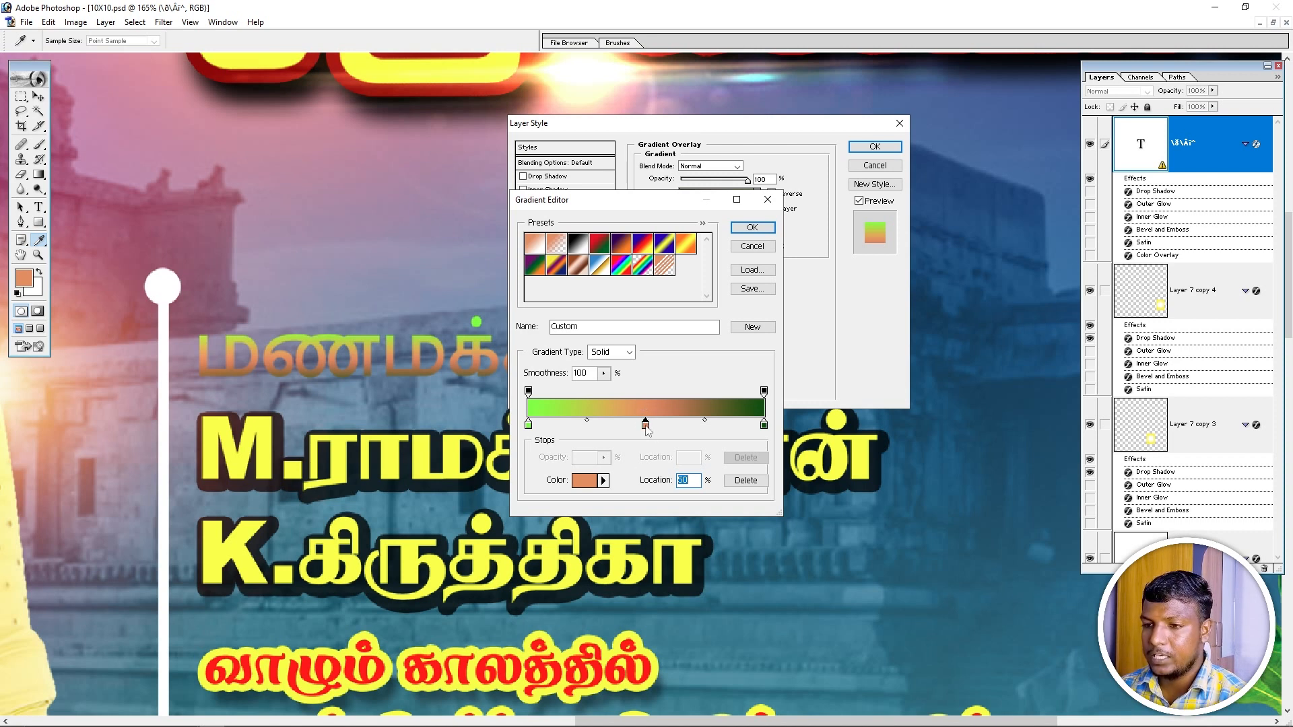
double_click(646, 429)
key(Escape)
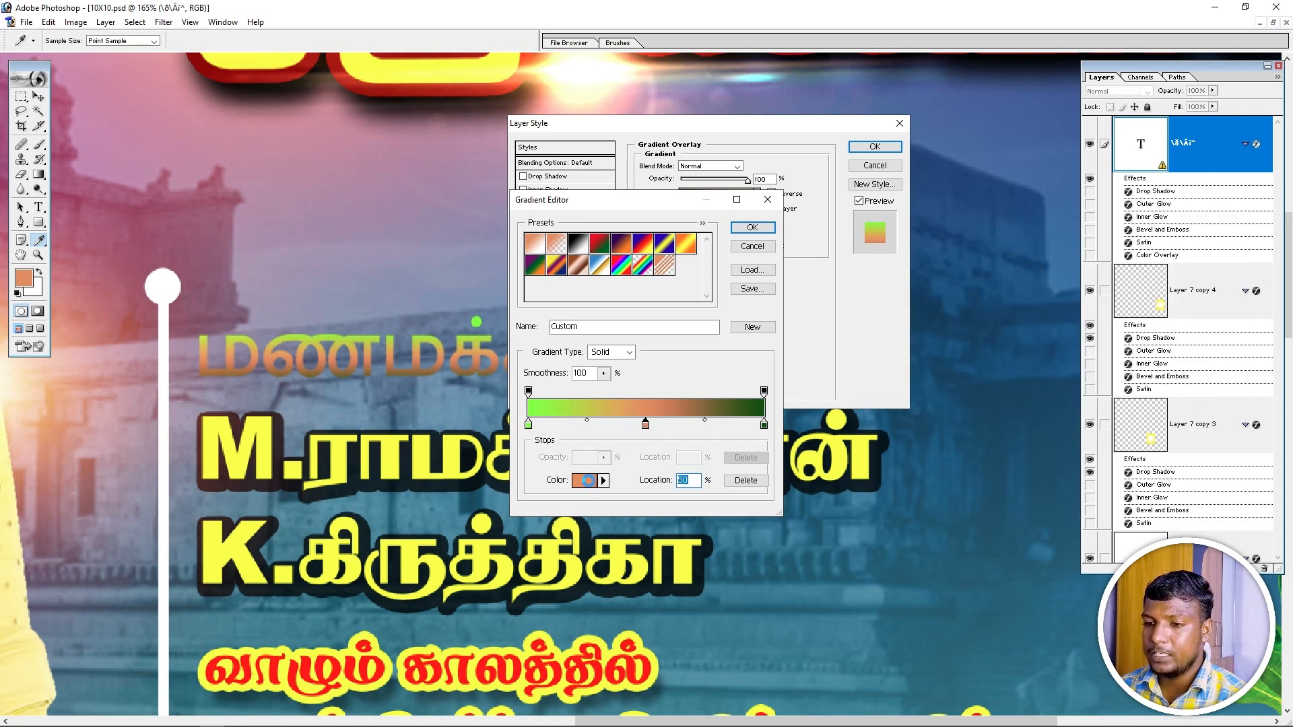
click(591, 482)
drag(994, 255, 875, 215)
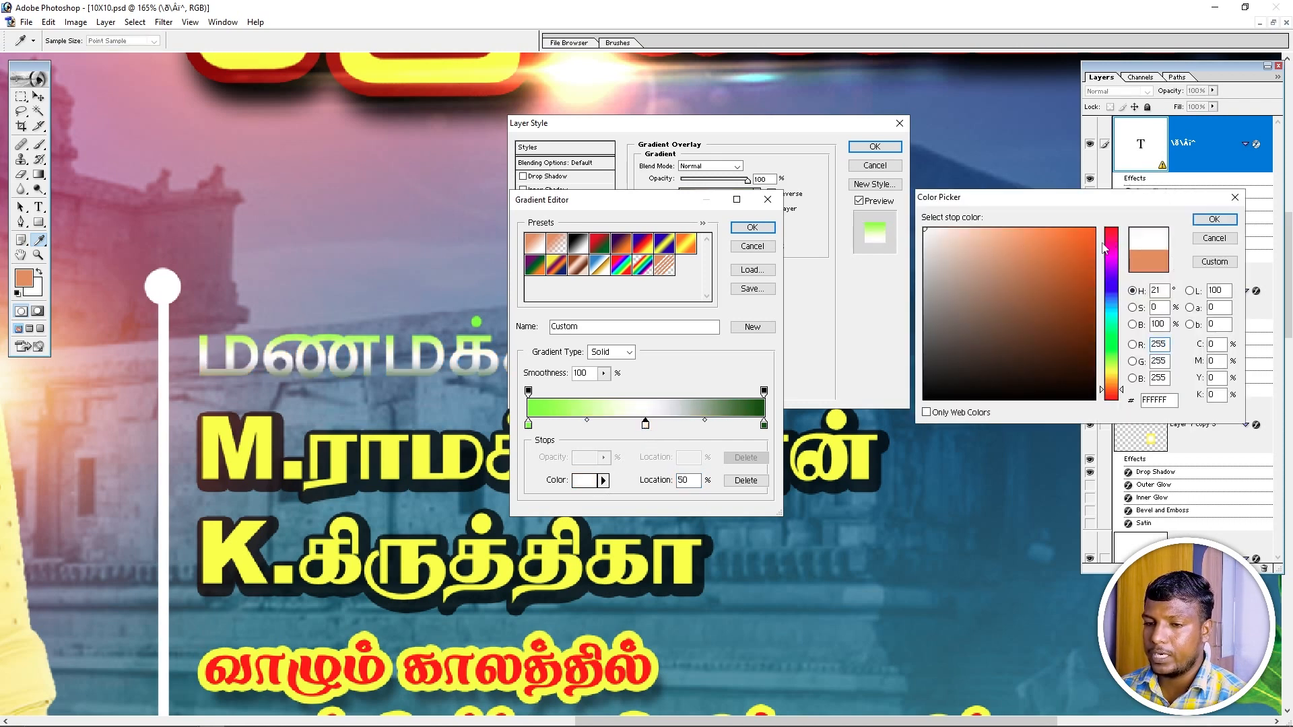
click(1214, 219)
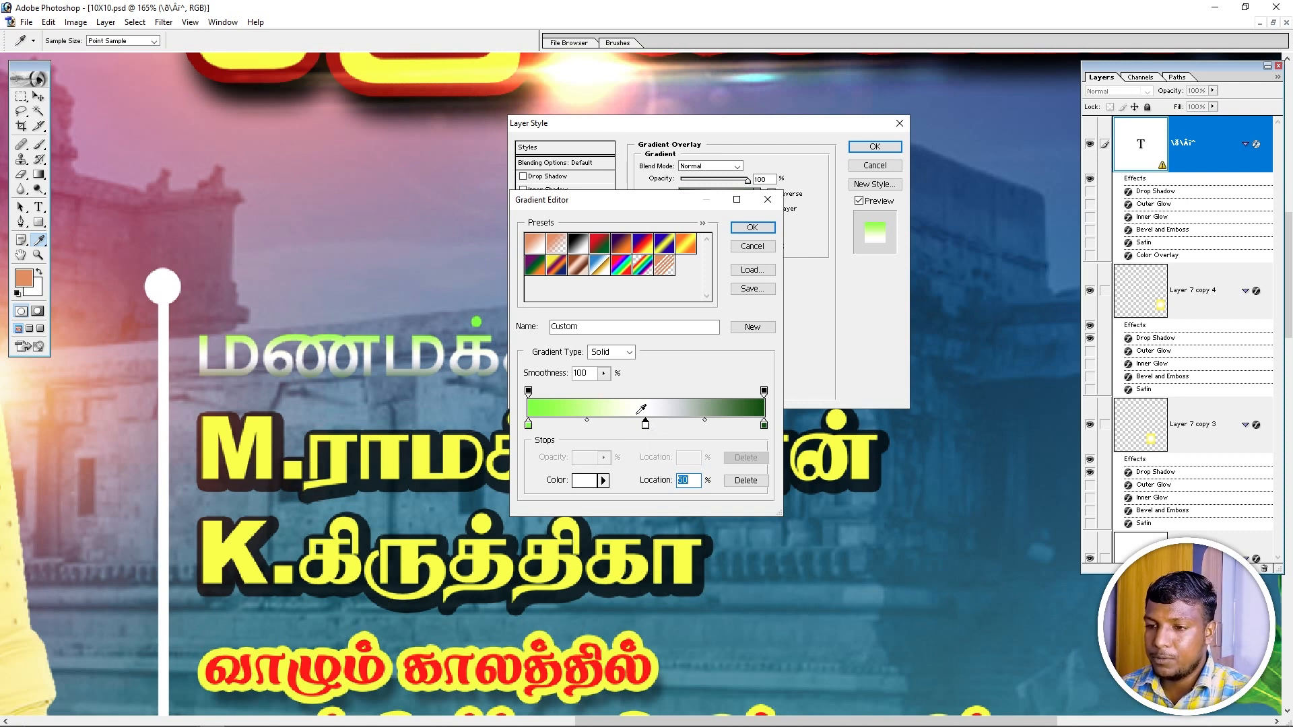
drag(645, 426, 640, 428)
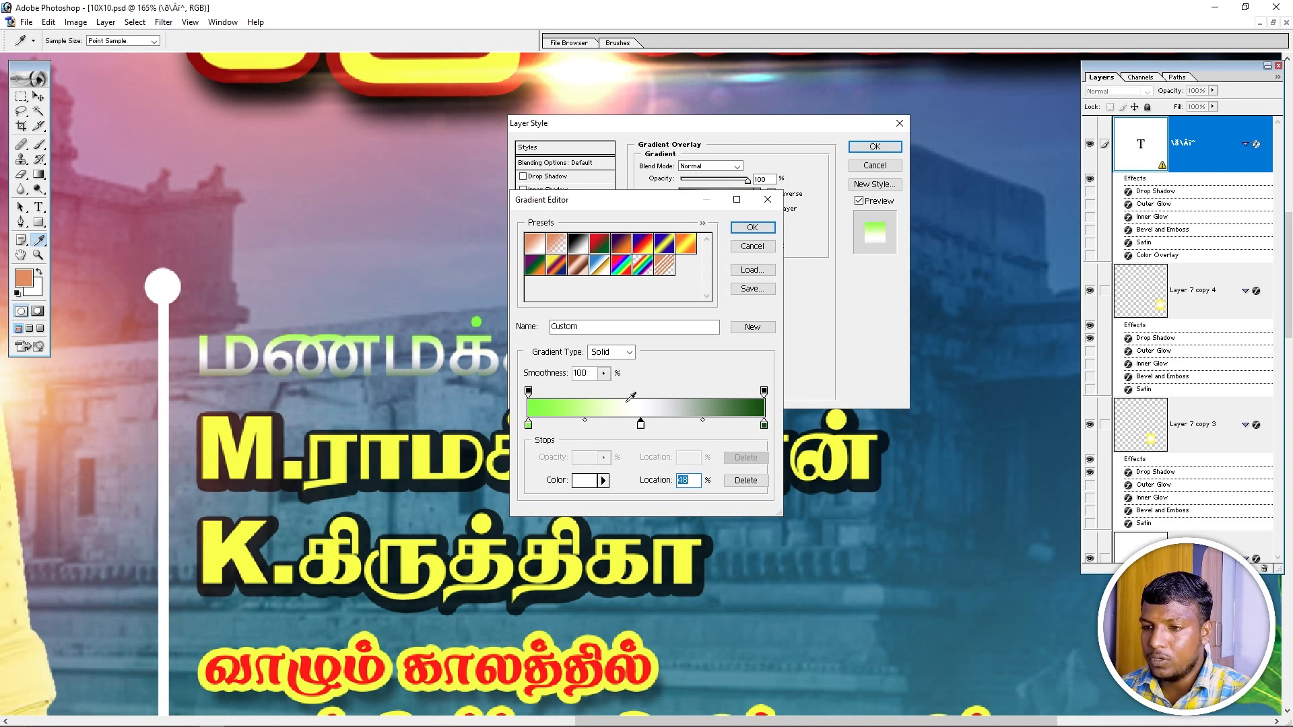
click(676, 425)
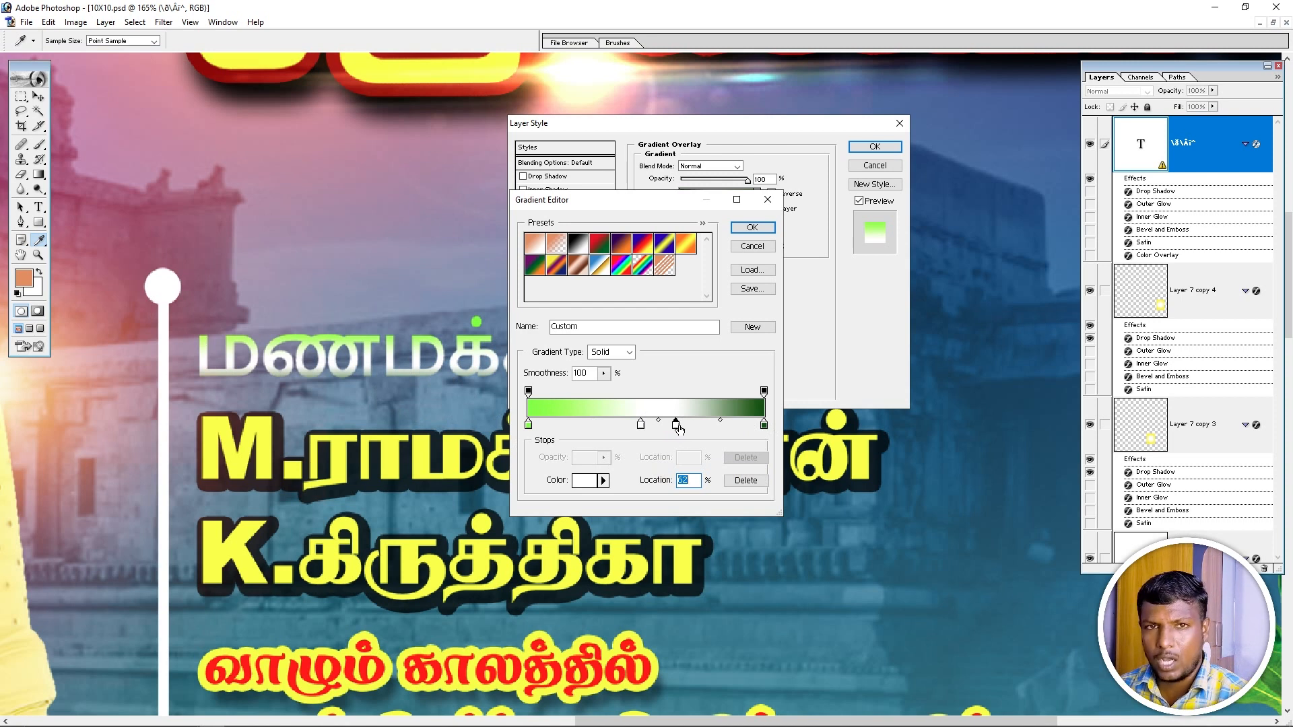
- Add another white color stop at about 36% on the gradient and delete it
click(611, 424)
click(574, 424)
key(ctrl+alt+z)
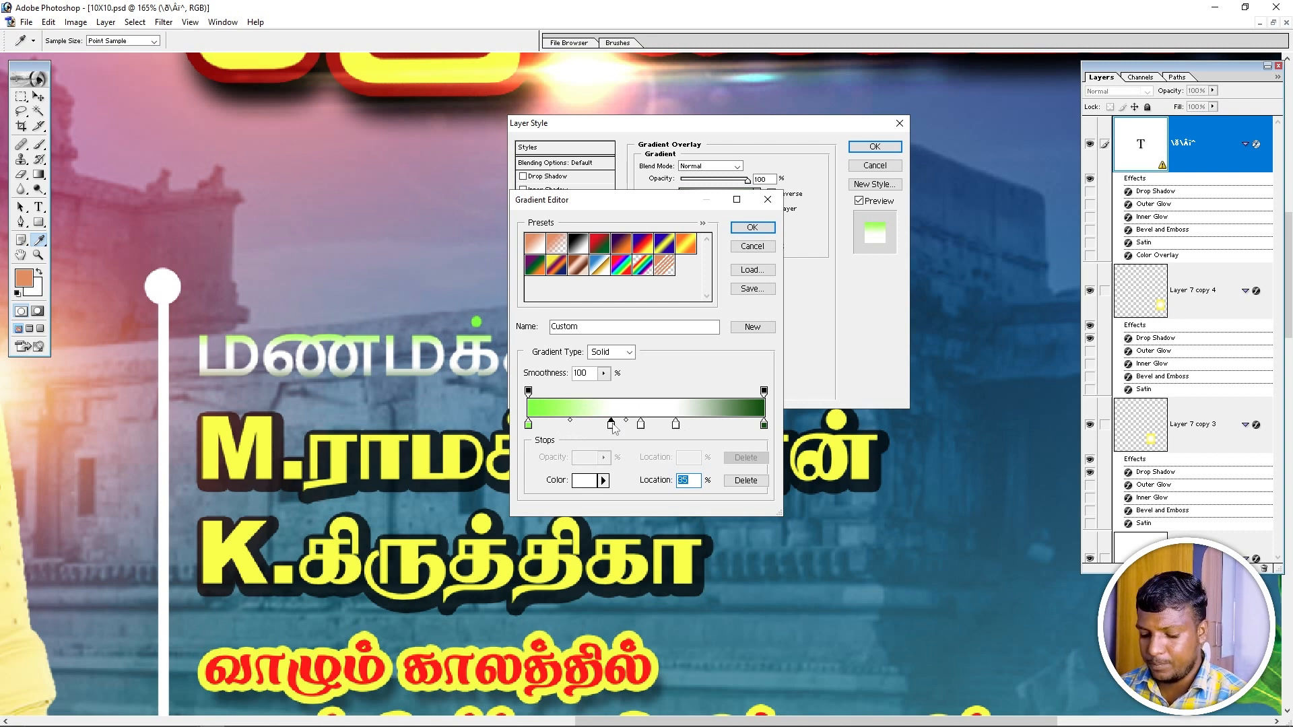
key(BackSpace)
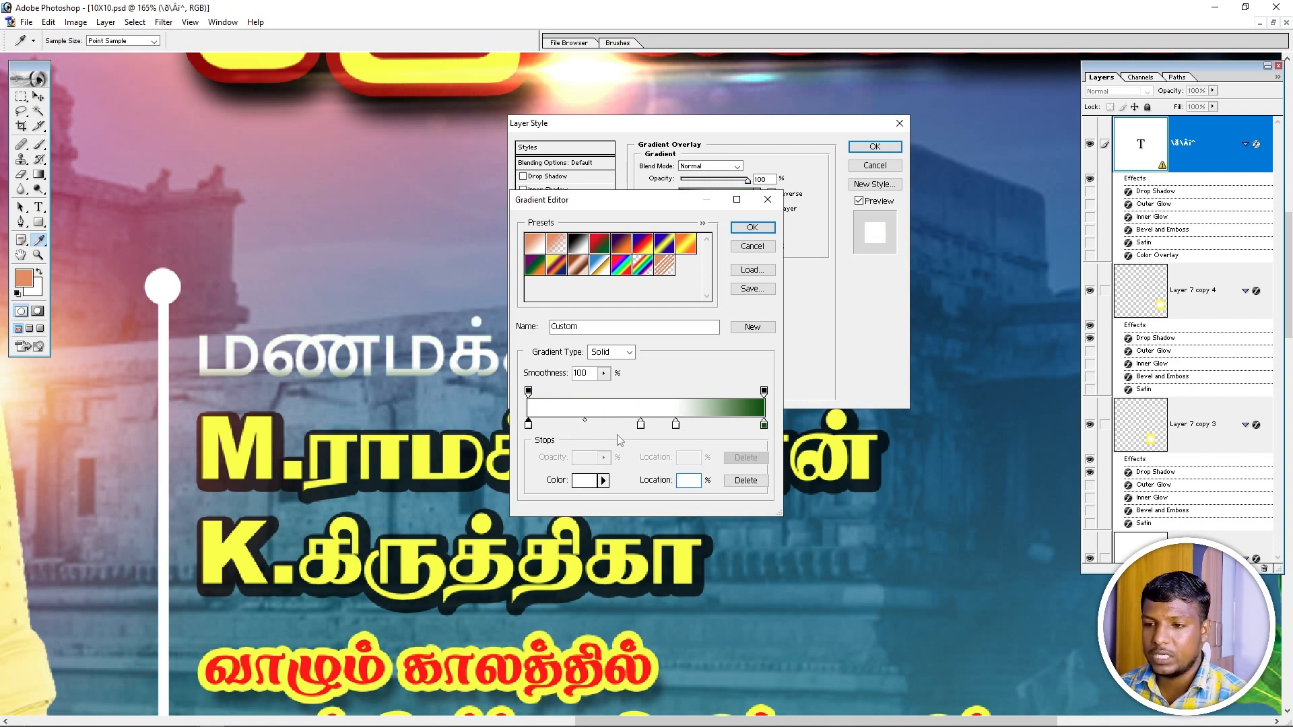
key(ctrl+z)
drag(611, 424, 613, 424)
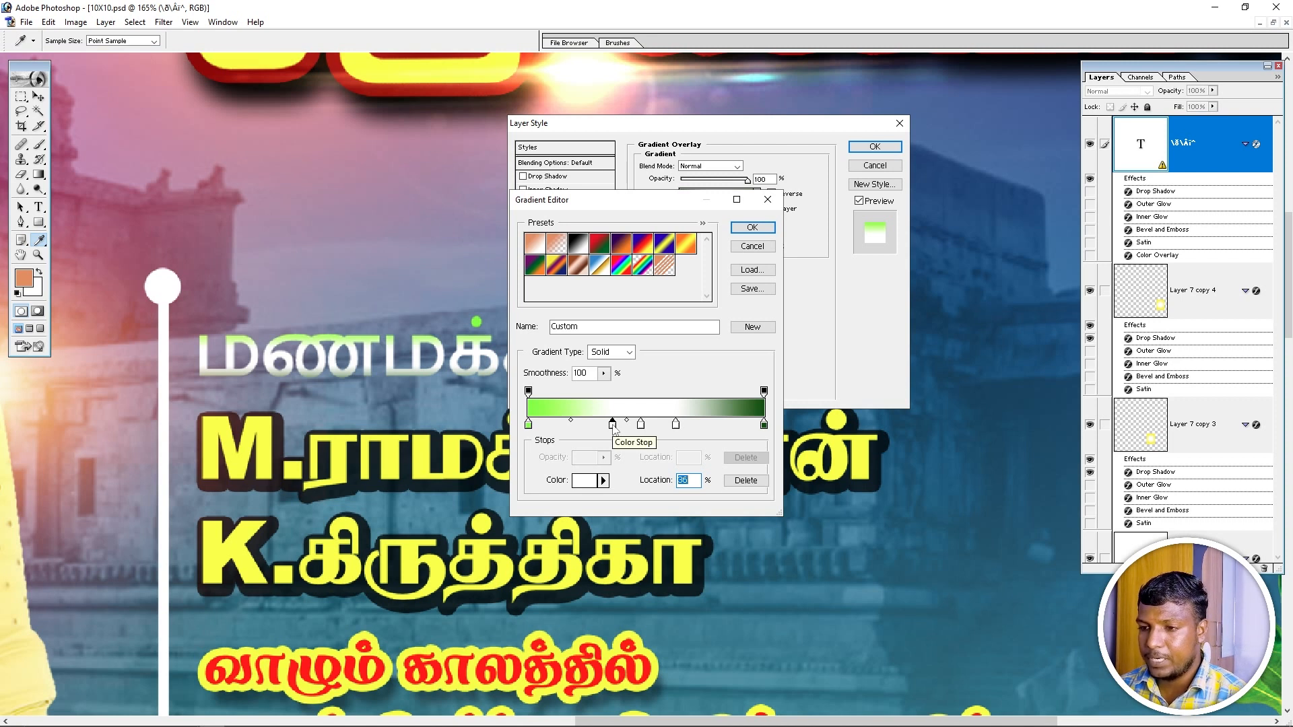
click(754, 484)
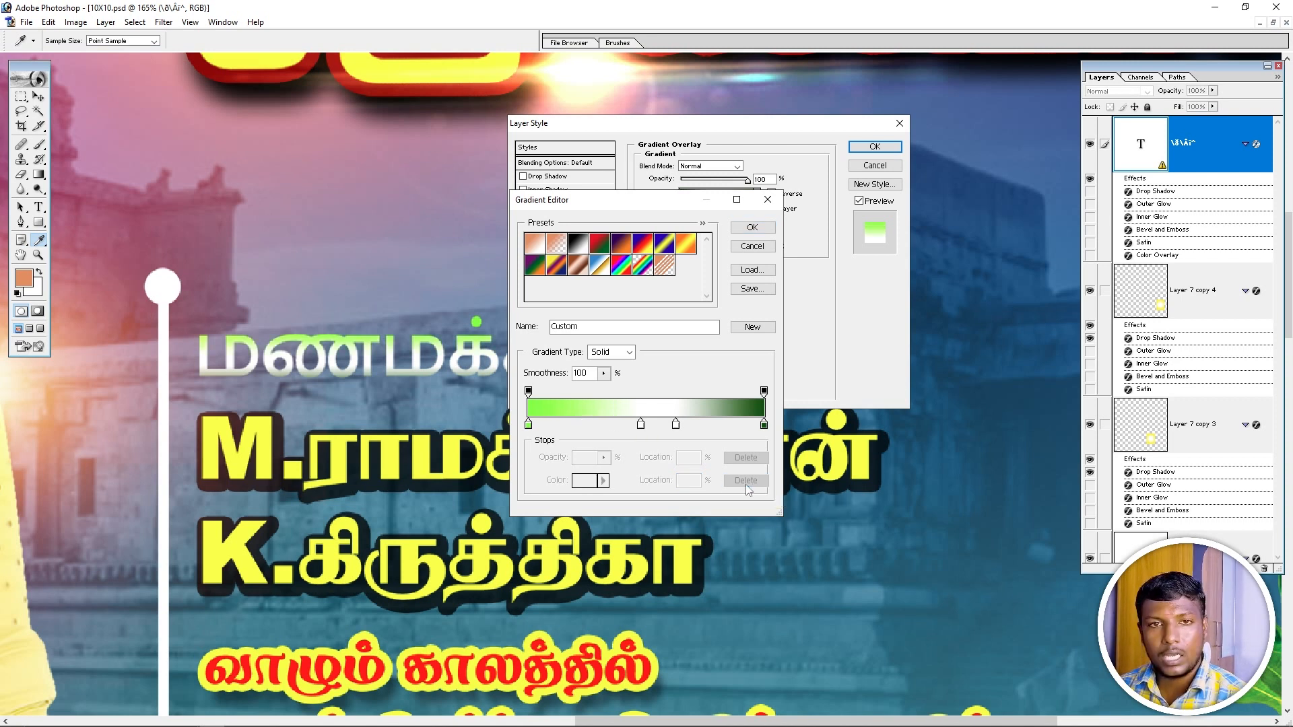
- Give the gradient three hard-edged bands, with white and bright green stops at 43% and dark green at 62%, and accept it
click(633, 426)
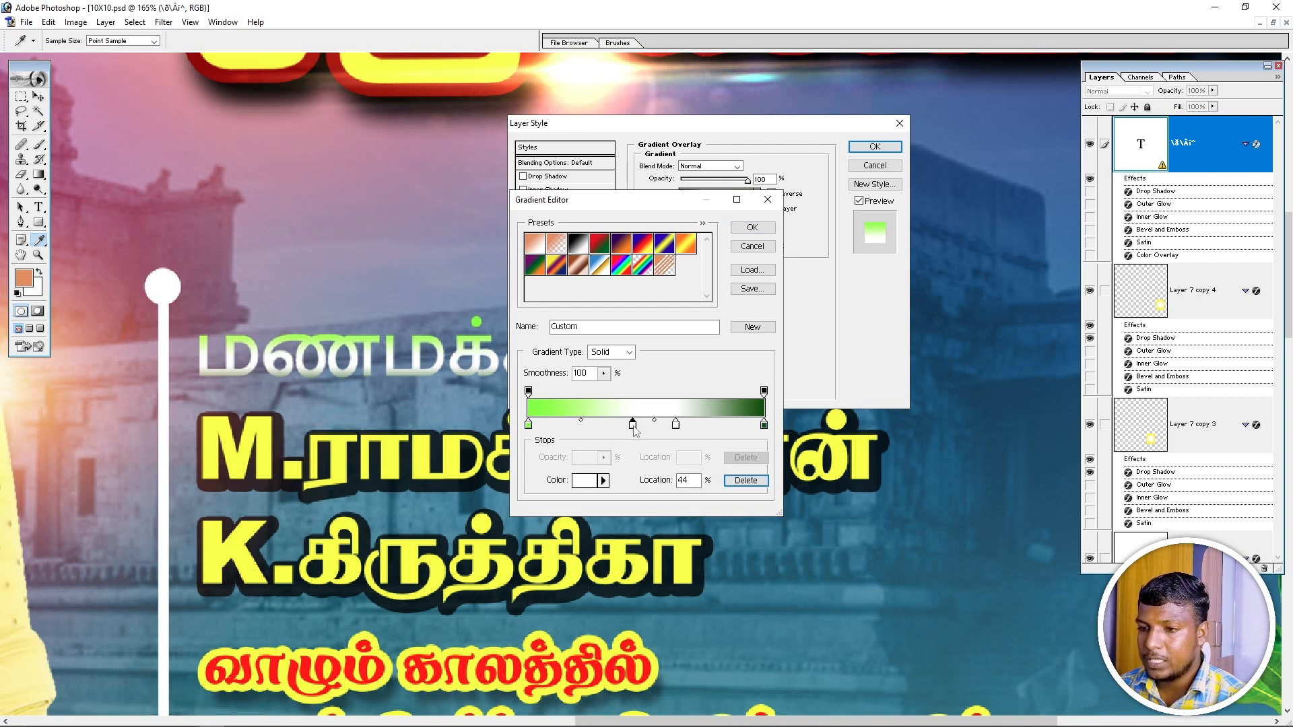
click(676, 426)
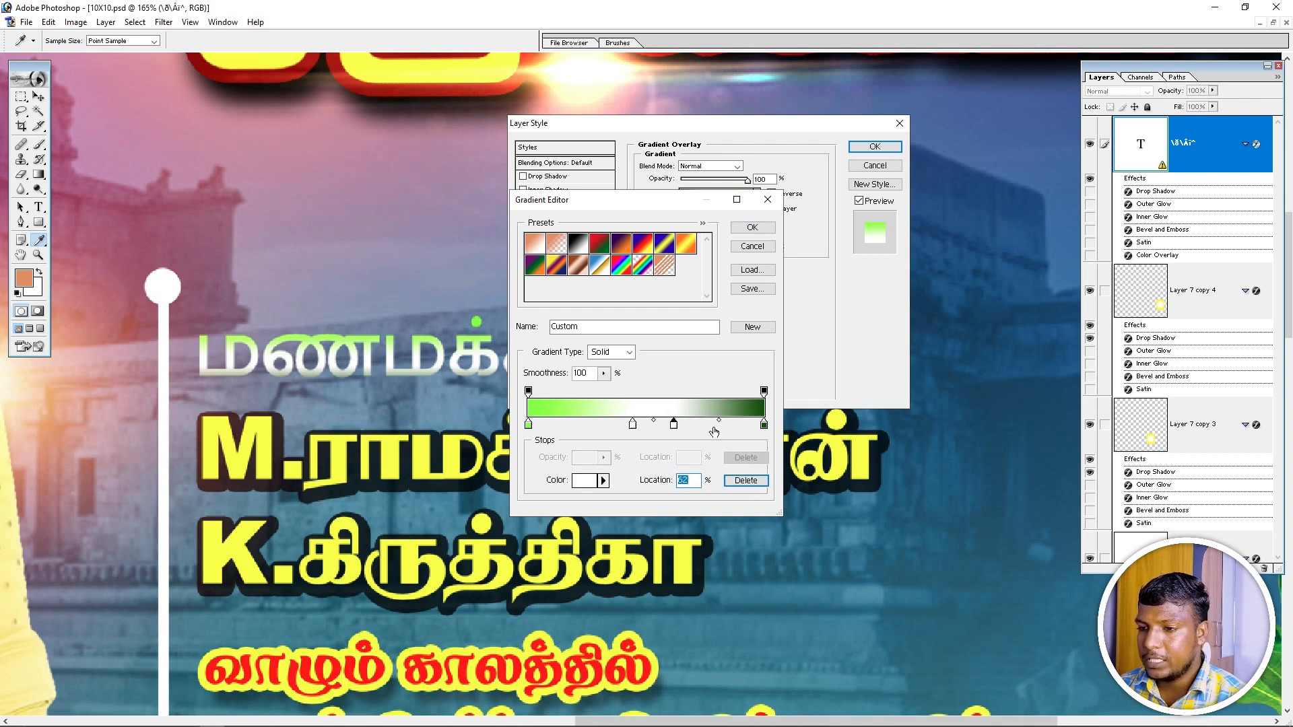
drag(763, 425, 676, 433)
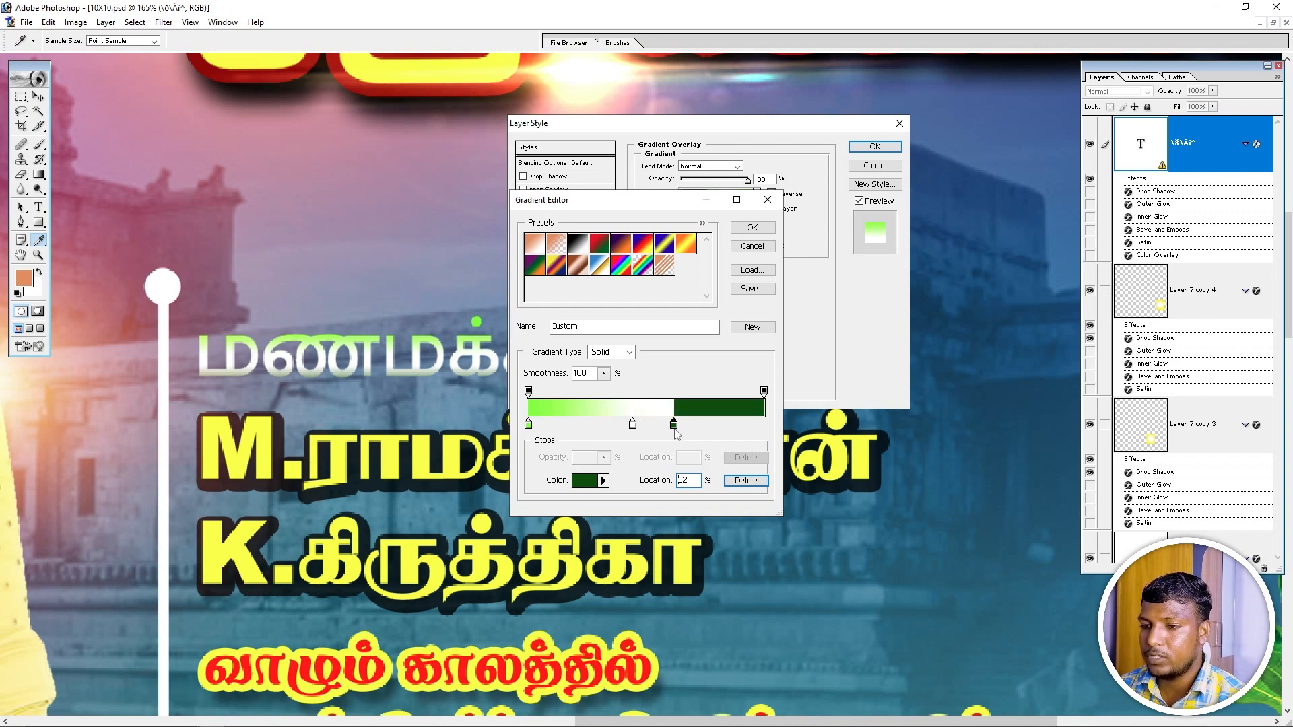
click(632, 426)
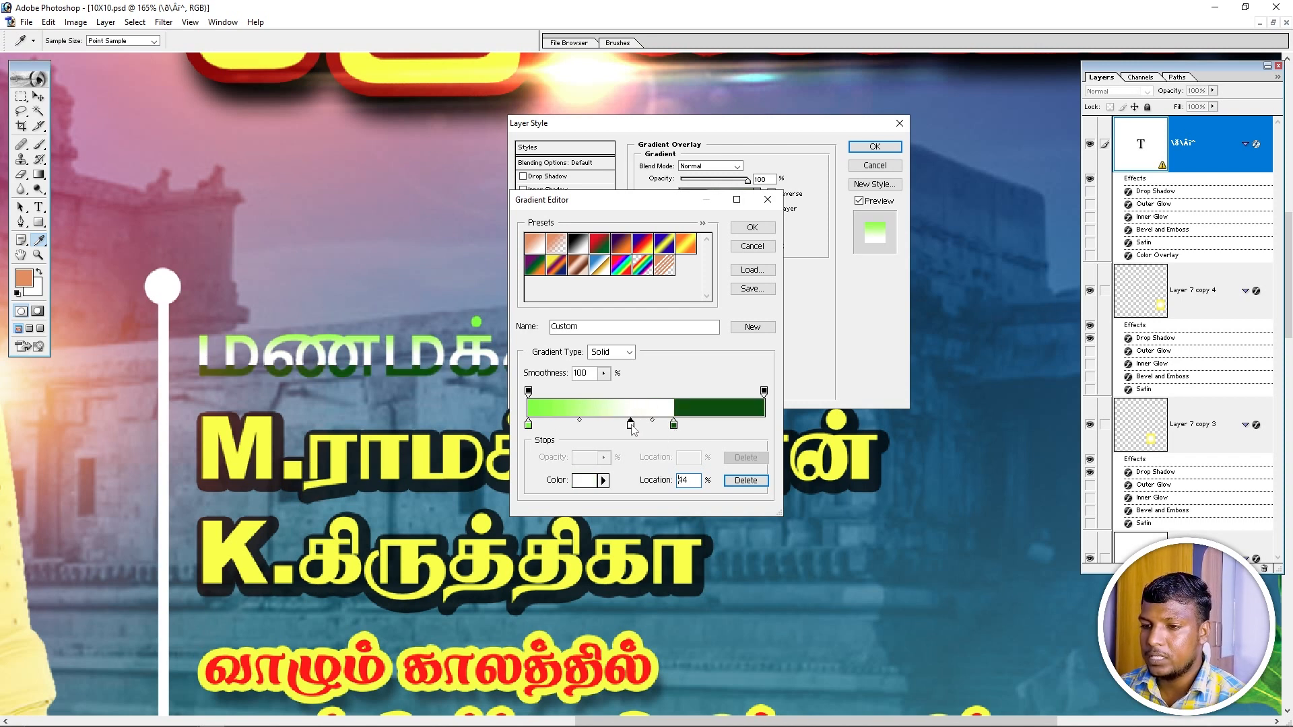
drag(529, 425, 631, 427)
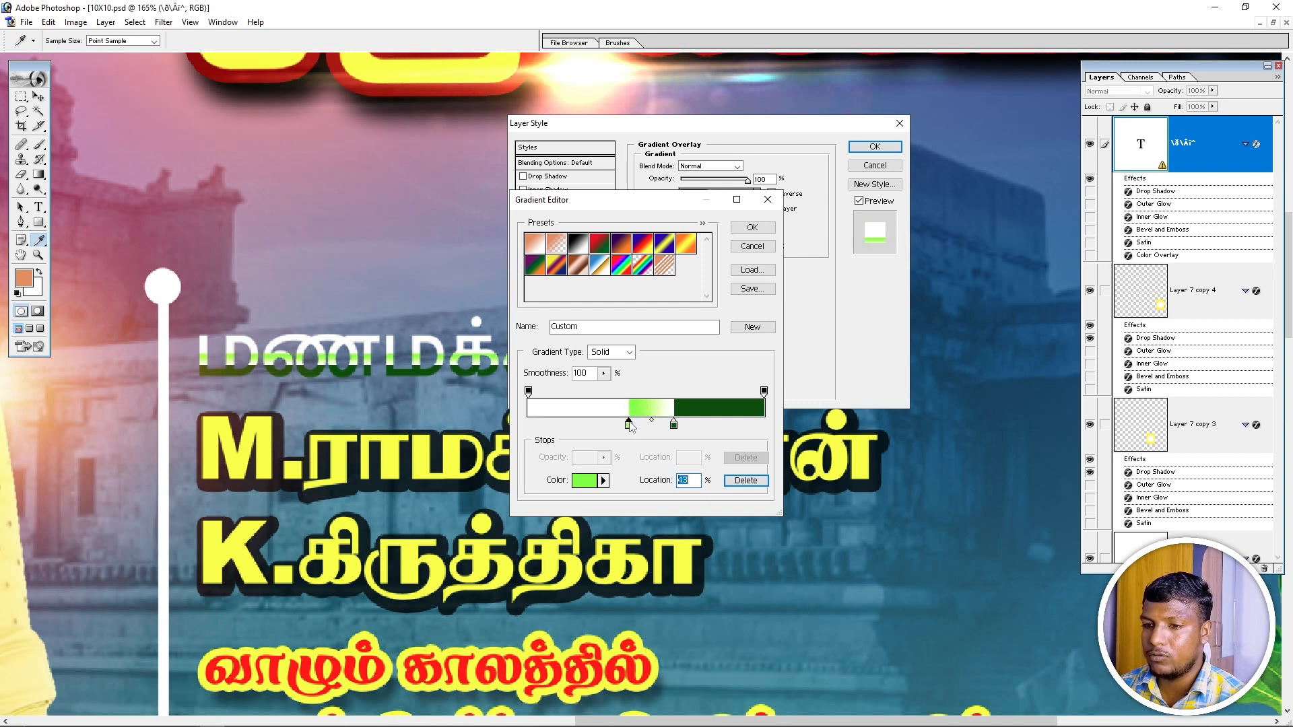
mouse_move(629, 425)
mouse_down()
mouse_move(618, 425)
mouse_move(630, 428)
mouse_up()
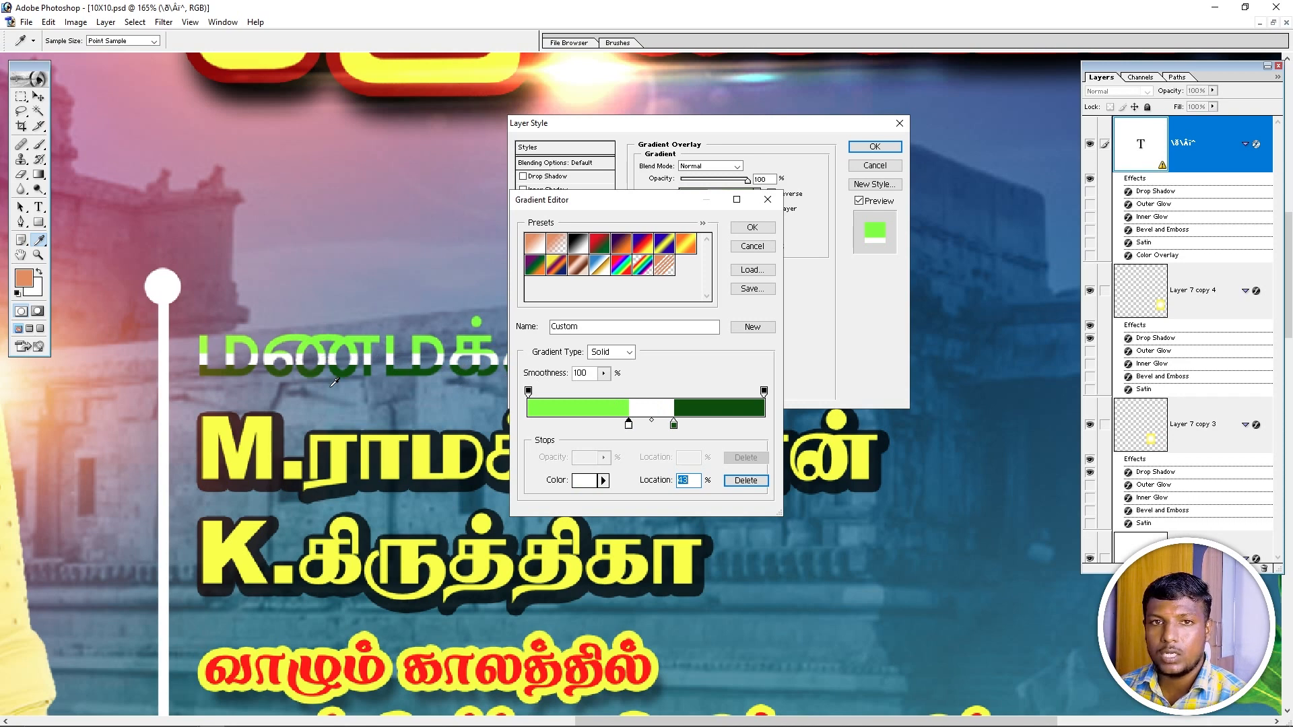
click(753, 228)
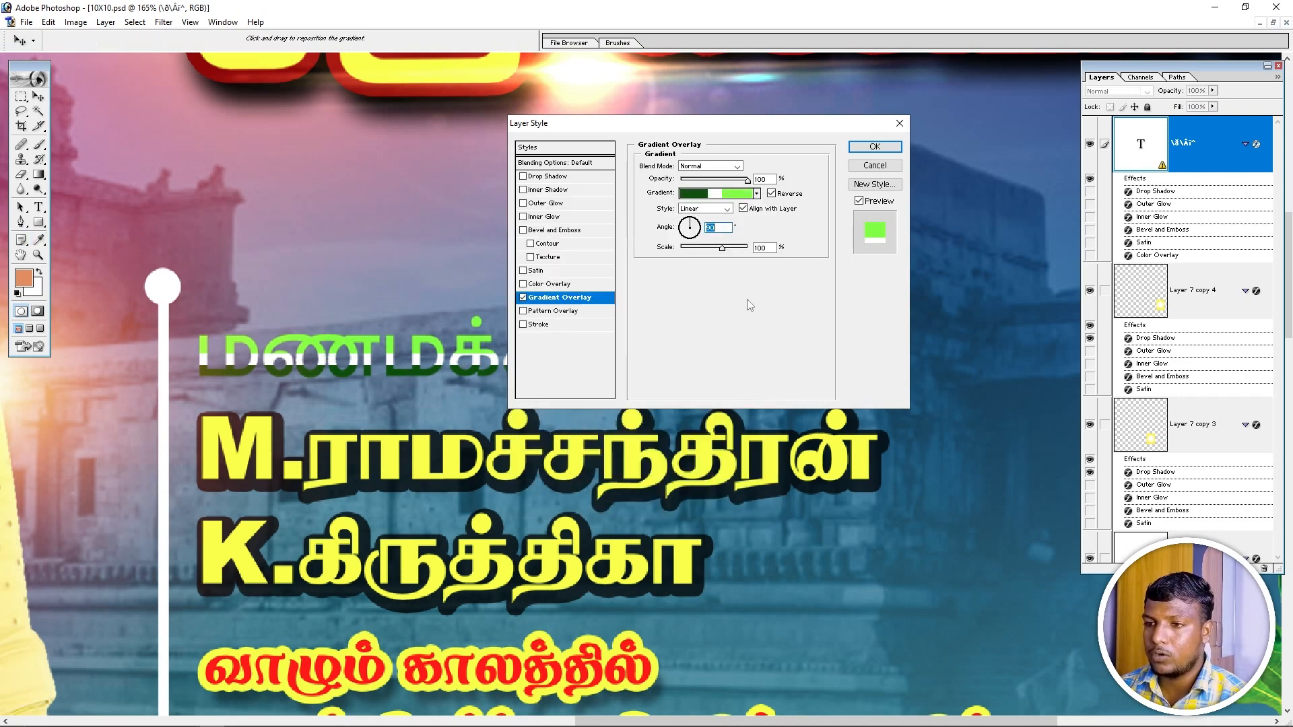
- Try a smaller scale for the gradient overlay and discard the layer style changes
mouse_move(728, 250)
mouse_down()
mouse_move(693, 249)
mouse_move(722, 249)
mouse_move(711, 250)
mouse_up()
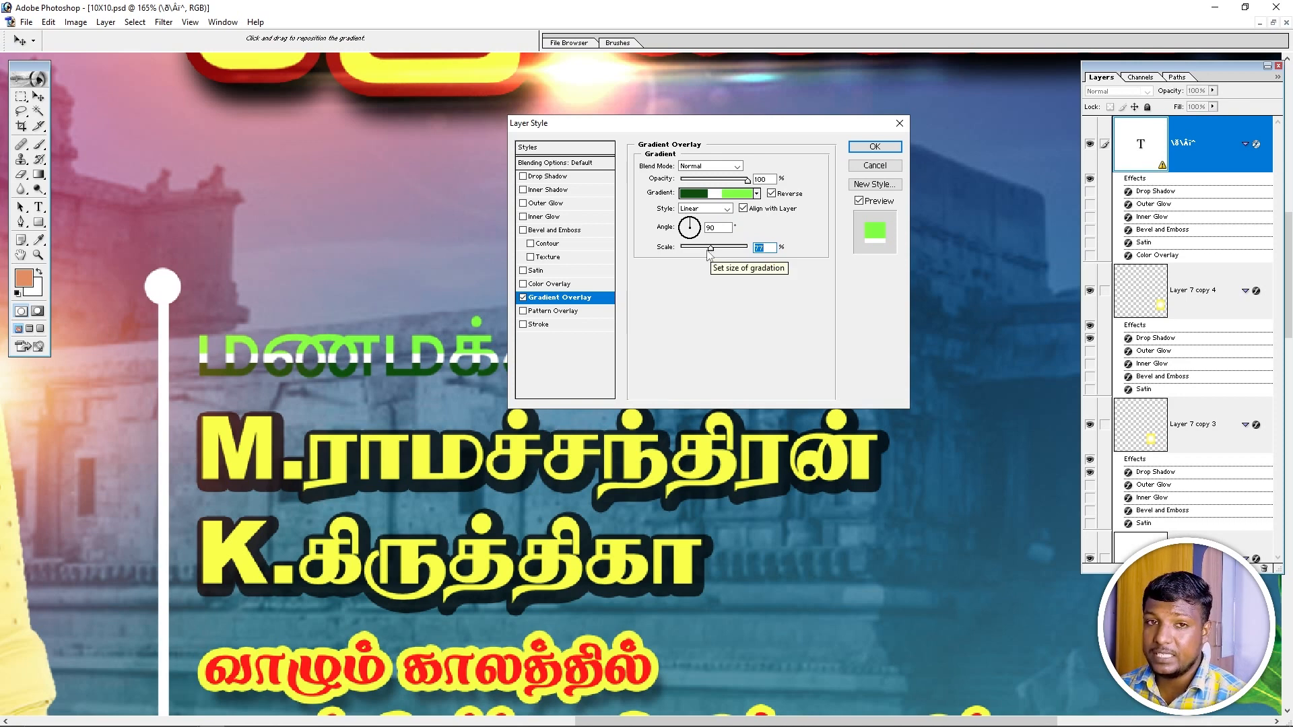
click(875, 166)
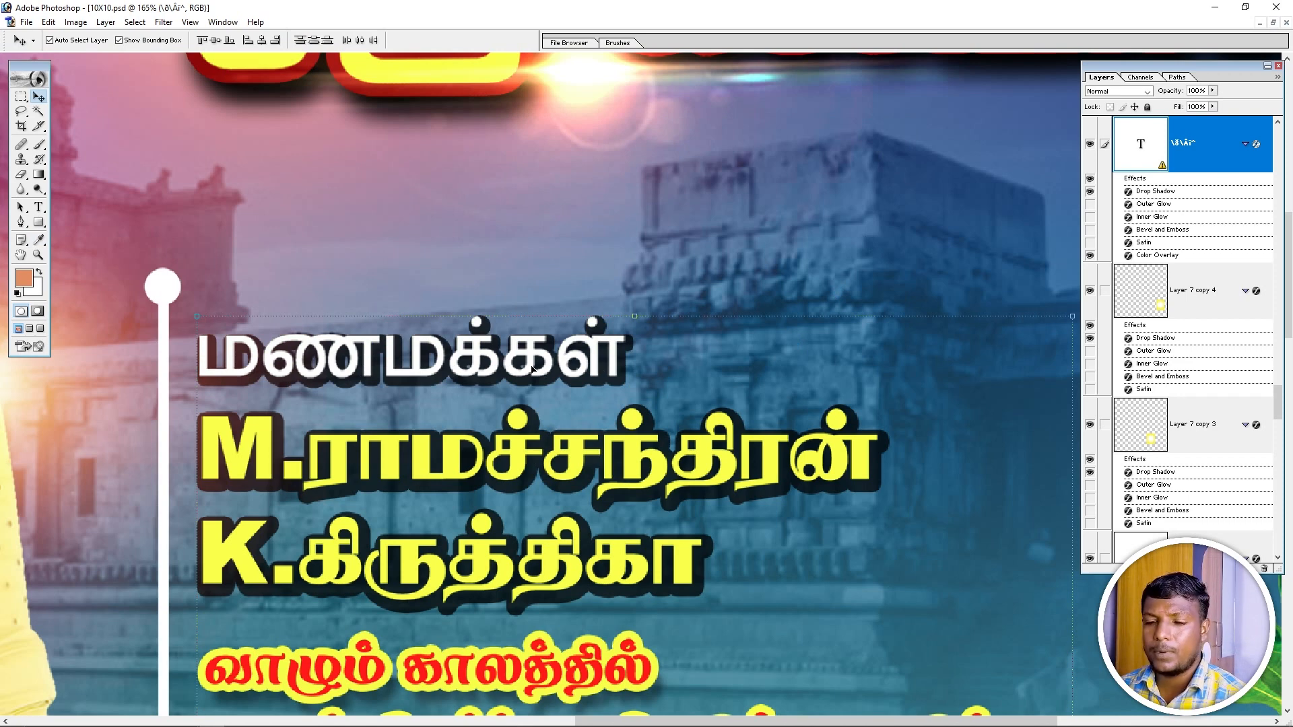
- Move the heading text on its own up and to the right, clear of the names below it
key(ctrl+shift+x)
key(Return)
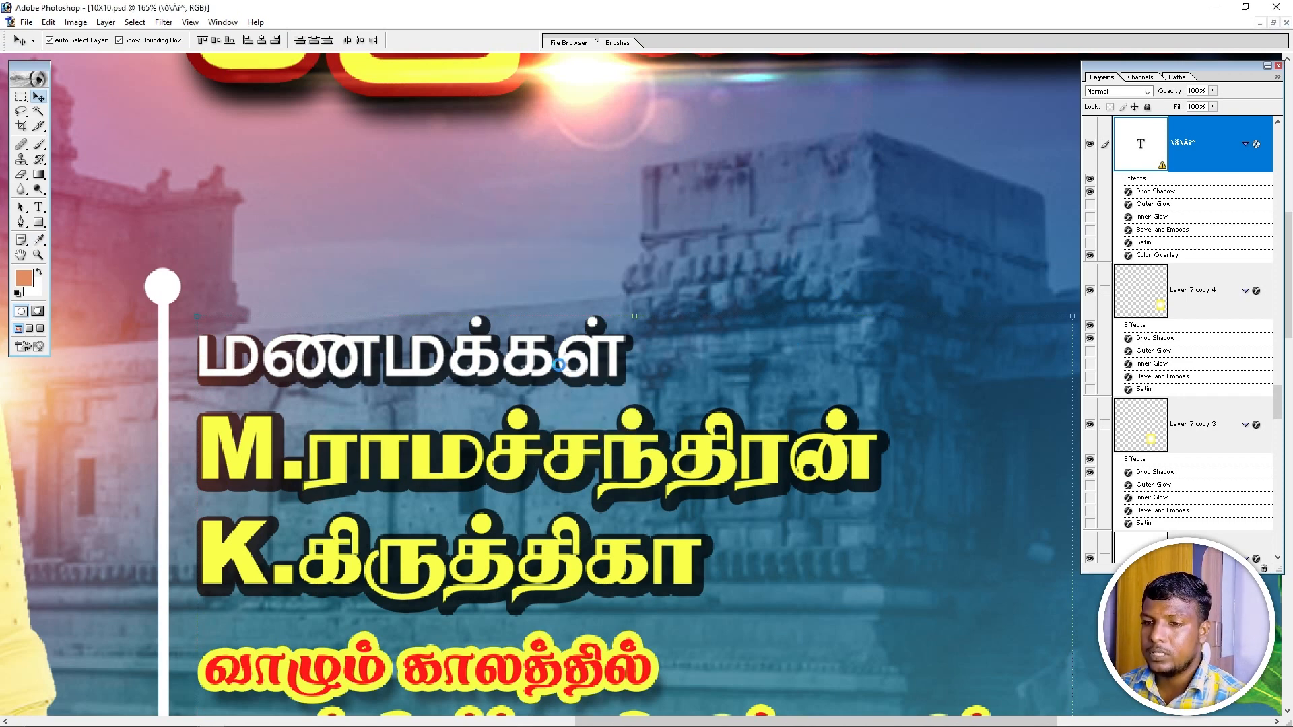
key(Escape)
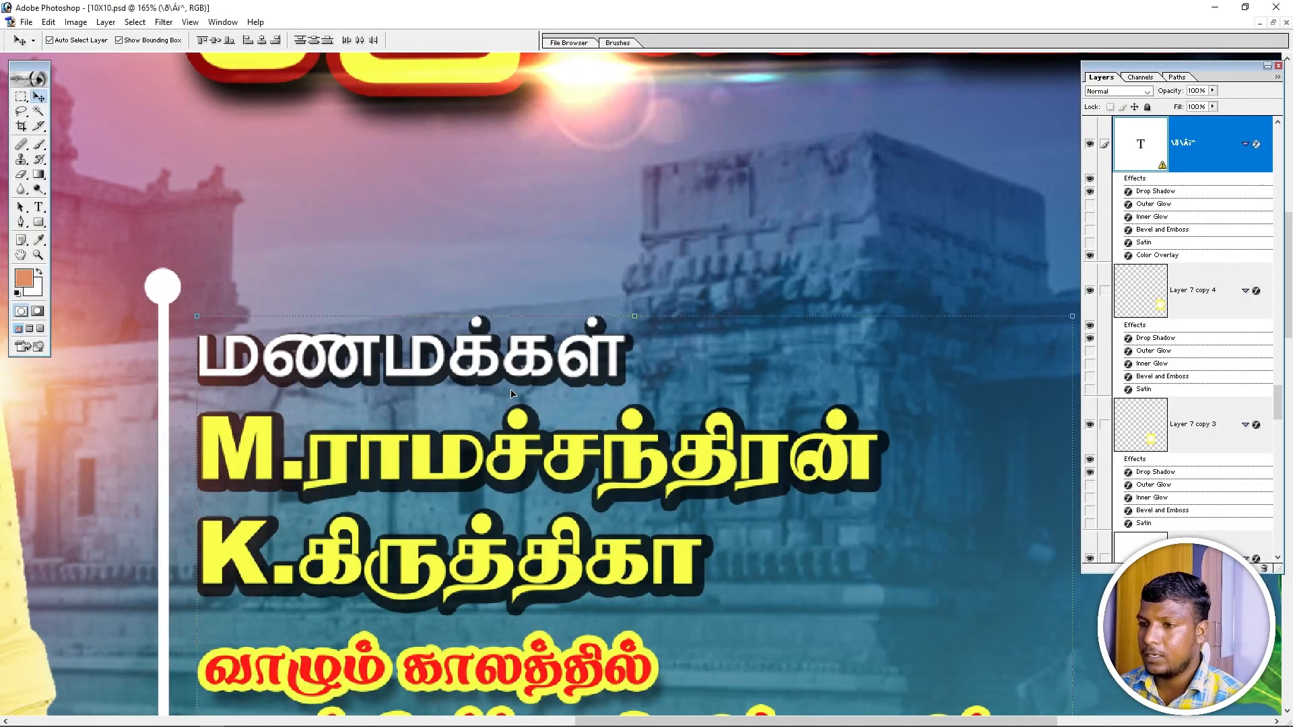
drag(522, 395, 723, 325)
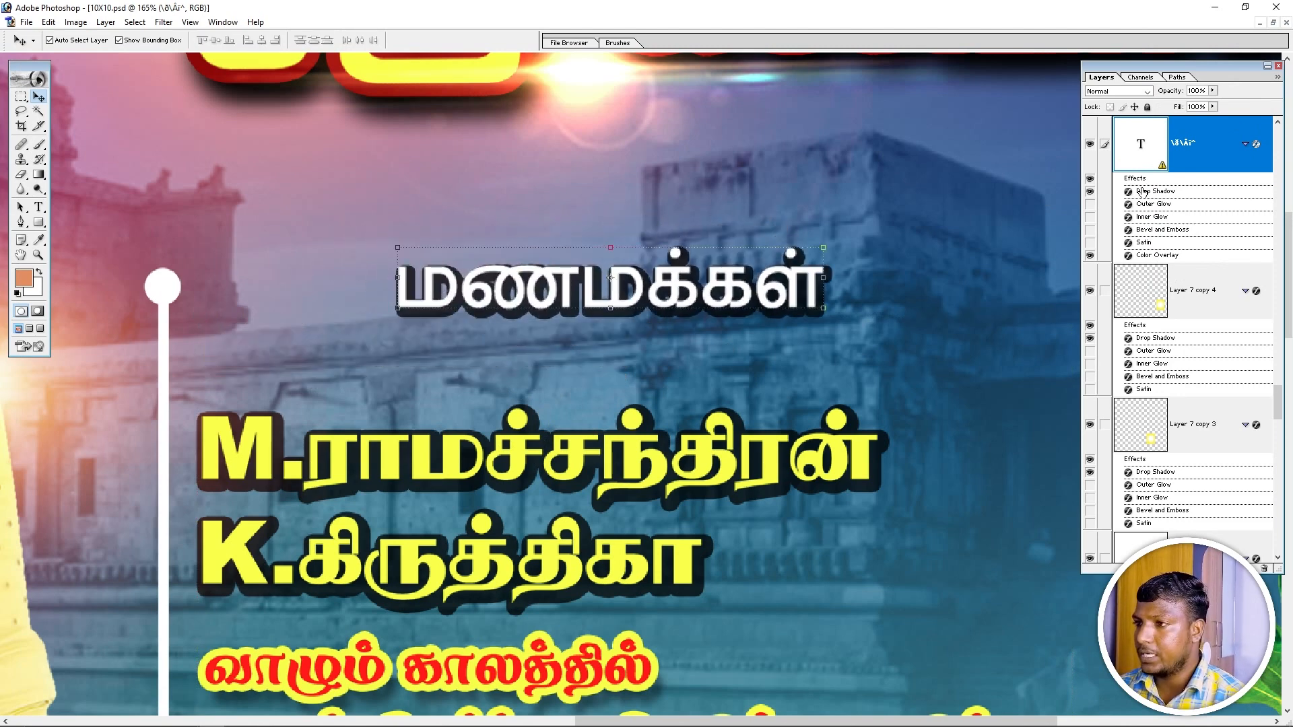
- Turn off the Drop Shadow and Color Overlay styles on the heading text layer
double_click(1220, 156)
click(523, 175)
click(523, 284)
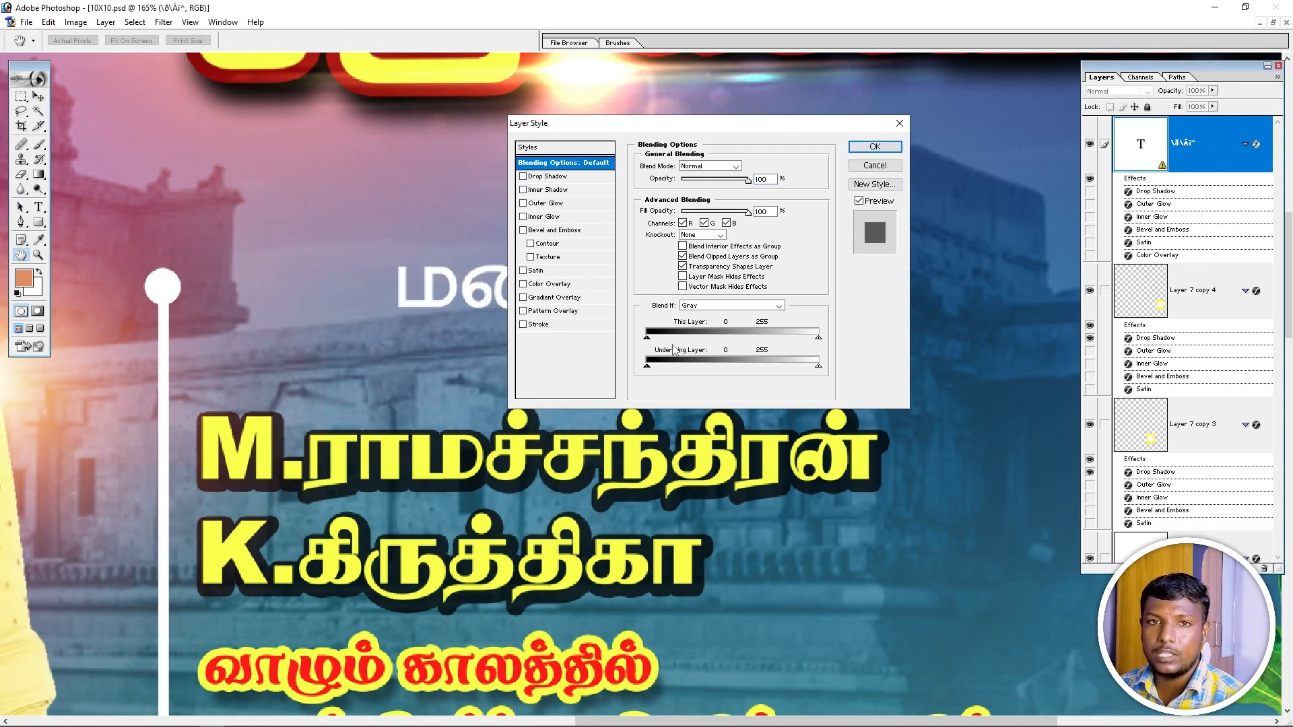
click(875, 146)
- Copy a rectangular area of the temple photo from Layer 4 and clear the selection
right_click(898, 389)
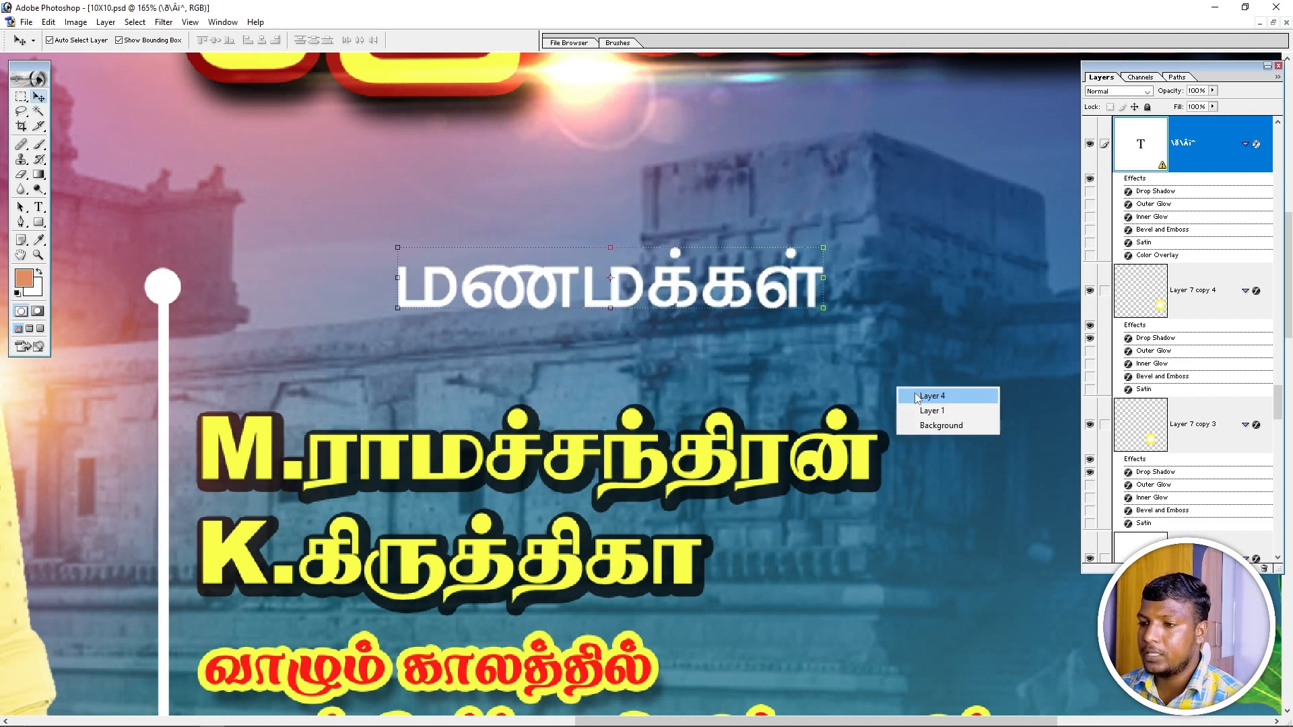
click(917, 395)
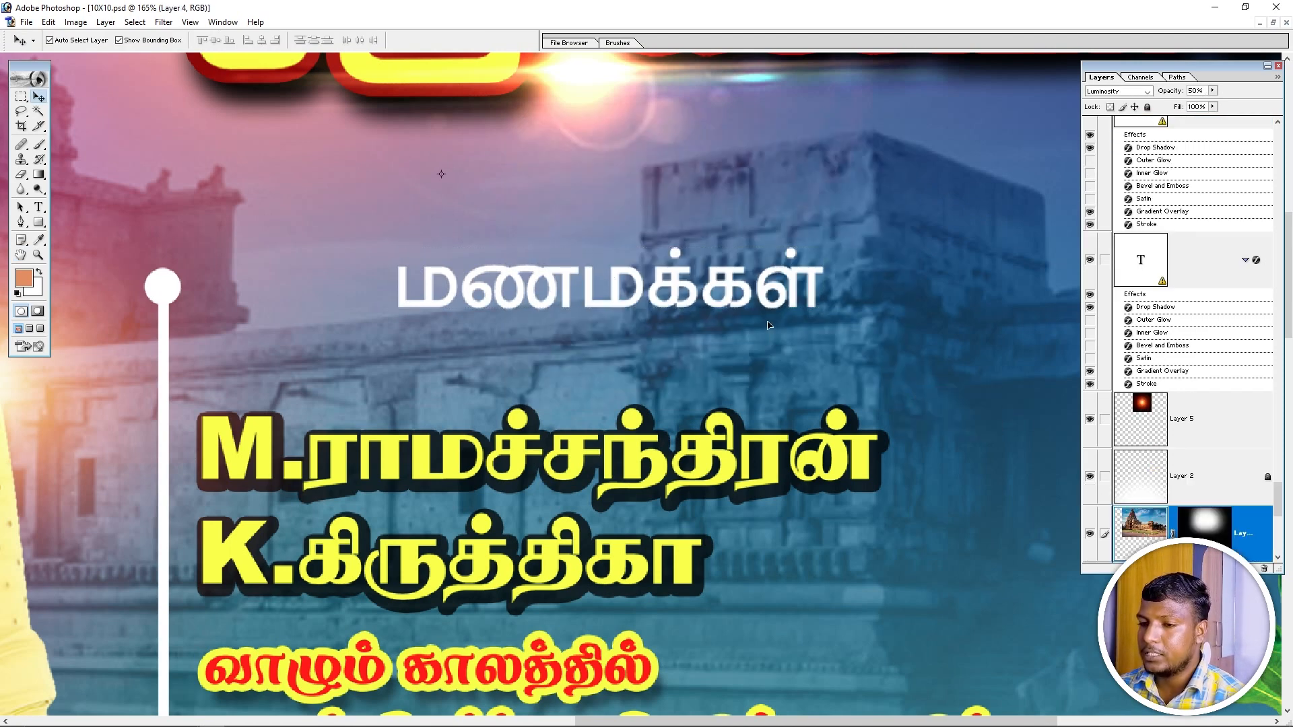
key(m)
drag(1015, 409, 1127, 528)
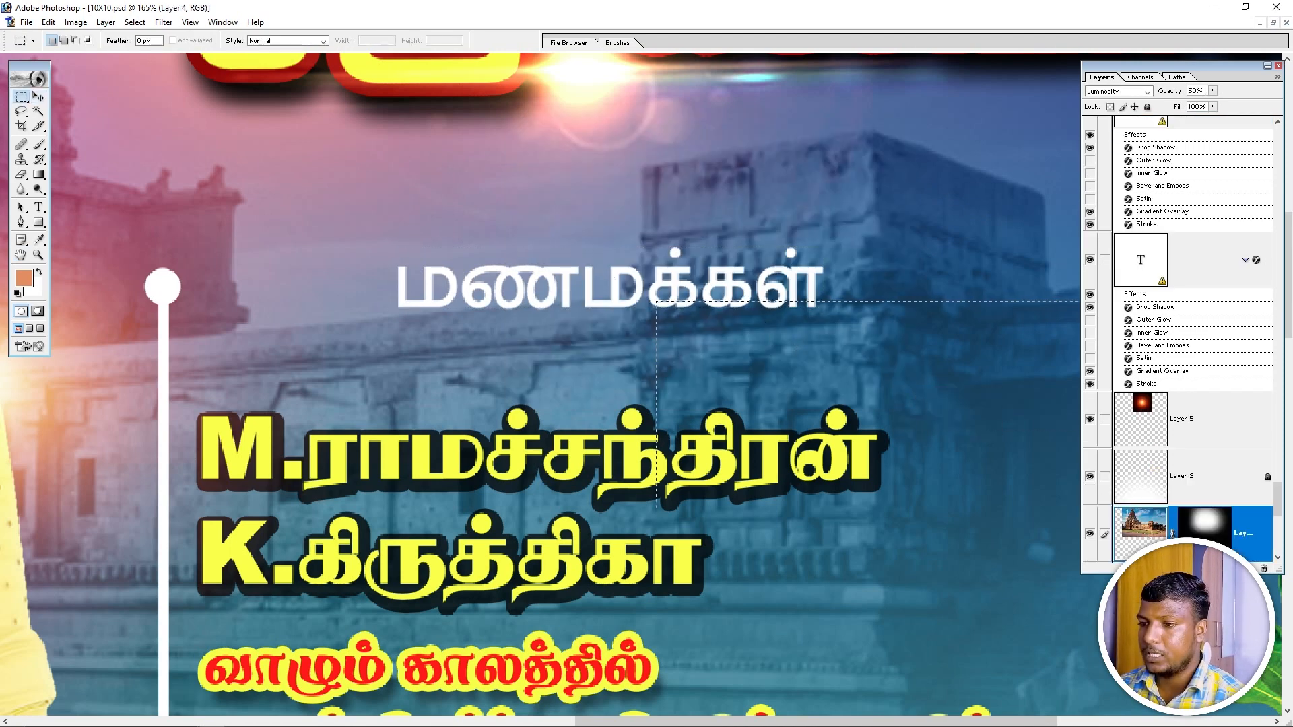
key(ctrl+d)
key(v)
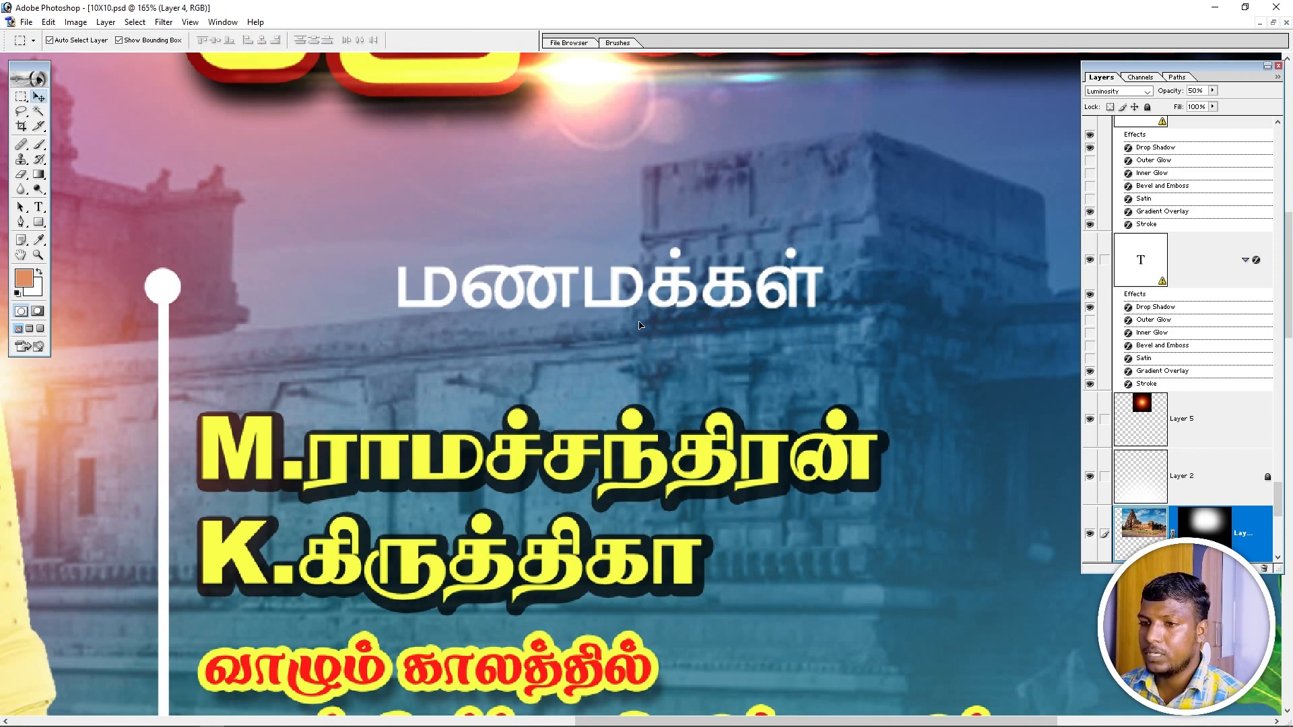
- Paste the copied temple piece above the heading text layer and move it near the heading
right_click(625, 304)
click(640, 301)
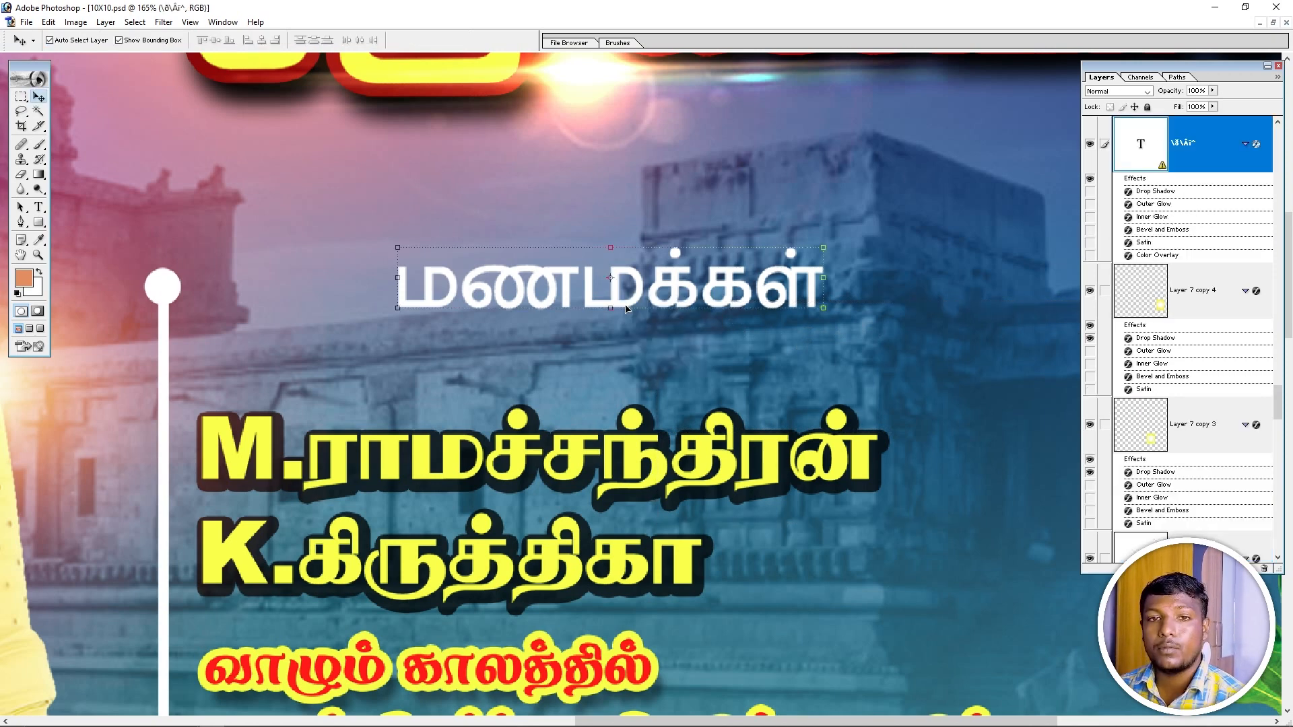
key(ctrl+v)
drag(755, 331, 687, 367)
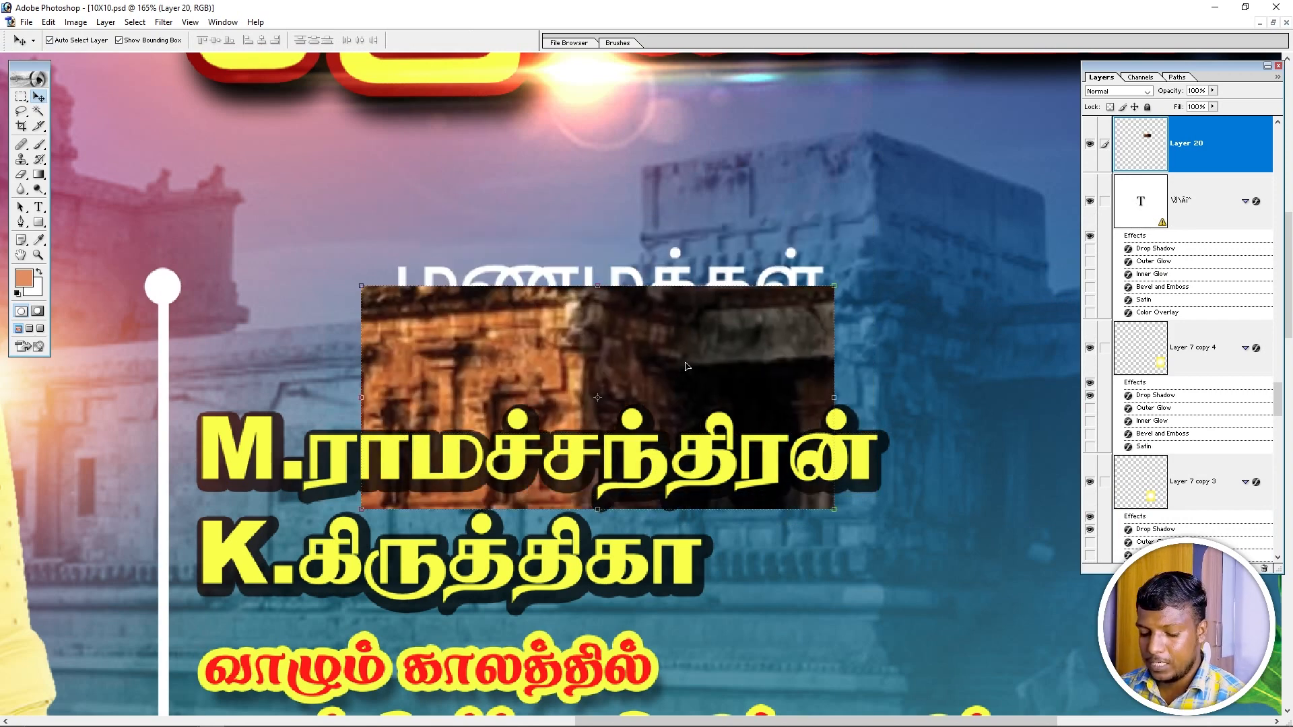
- Delete the pasted temple image layer
key(alt+l)
key(l)
key(l)
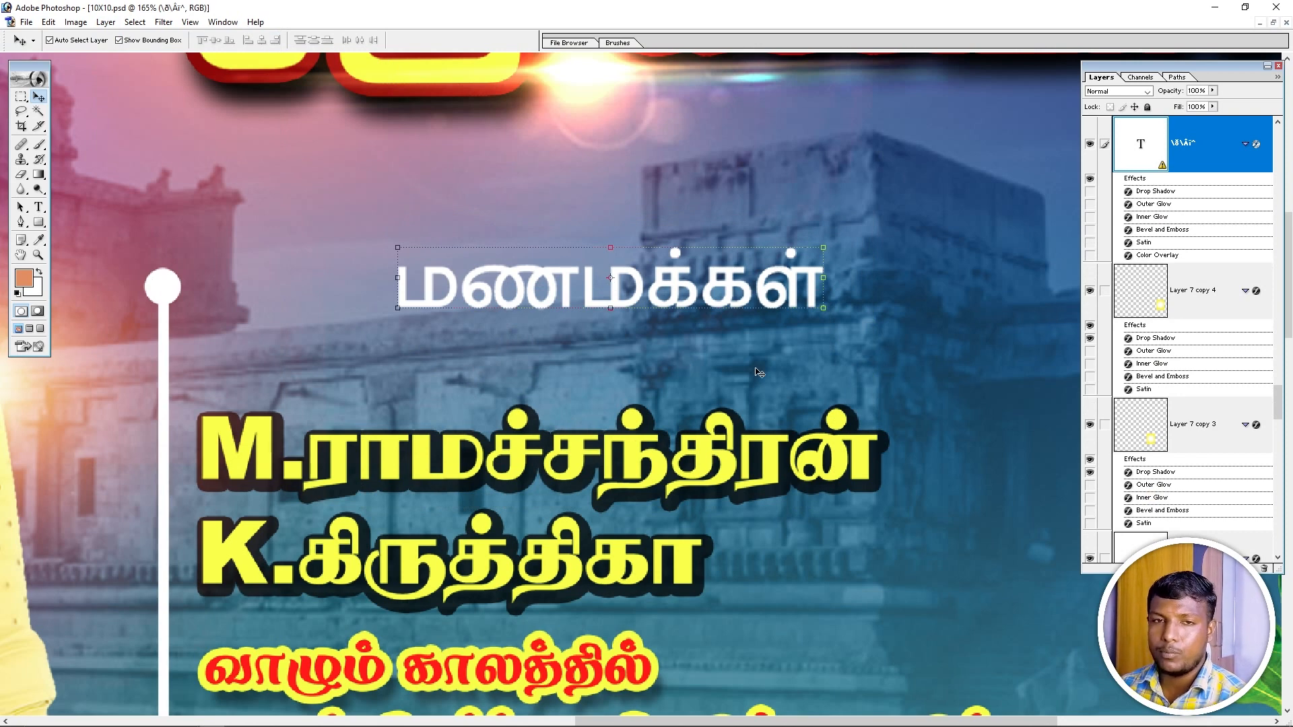
- Bring the temple image layer back over the heading and clip it to the heading text
right_click(551, 294)
key(Escape)
key(ctrl+z)
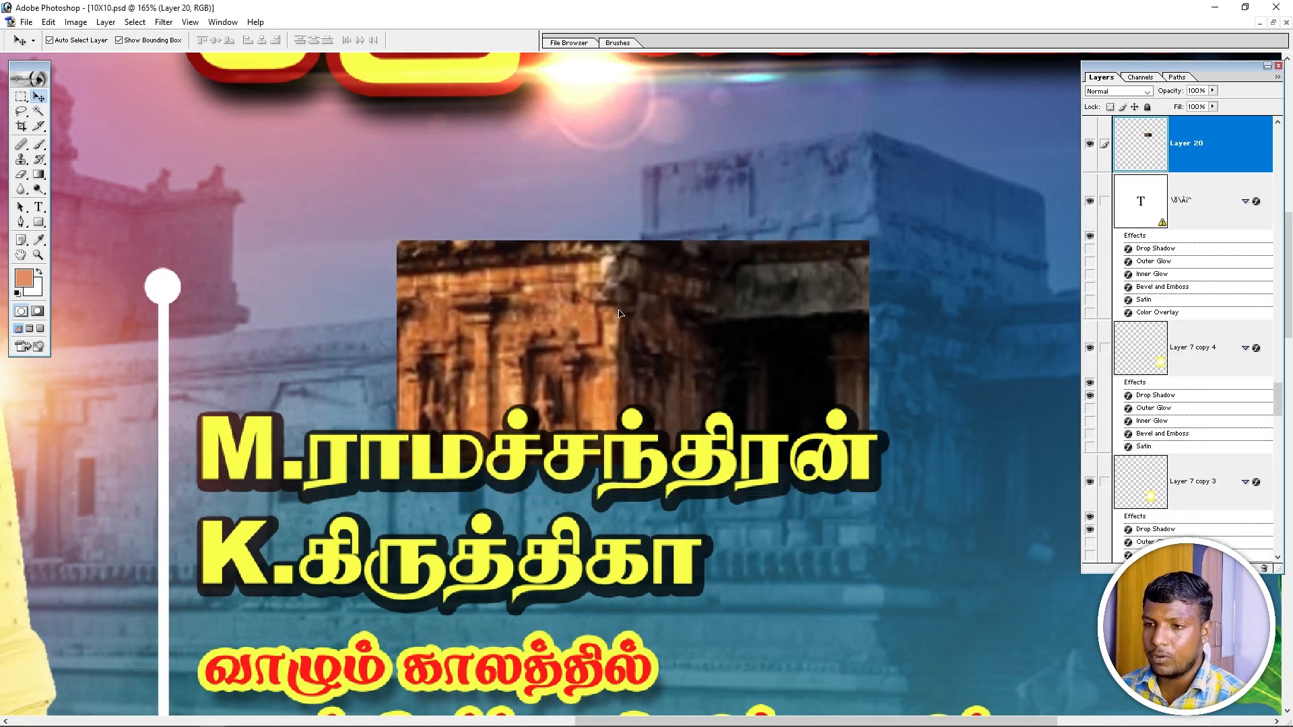
key(ctrl+g)
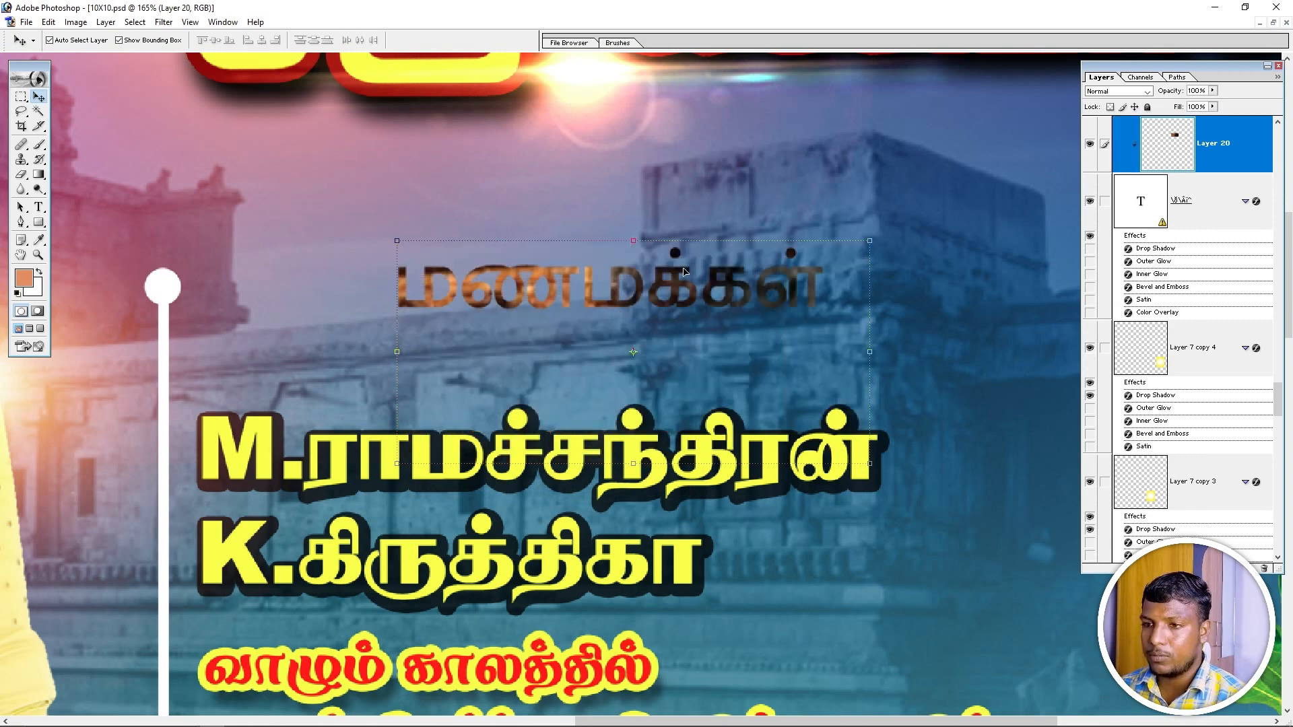
- Brighten the clipped temple image with Curves, placing an RGB curve point at input 91 and output 218
key(ctrl+m)
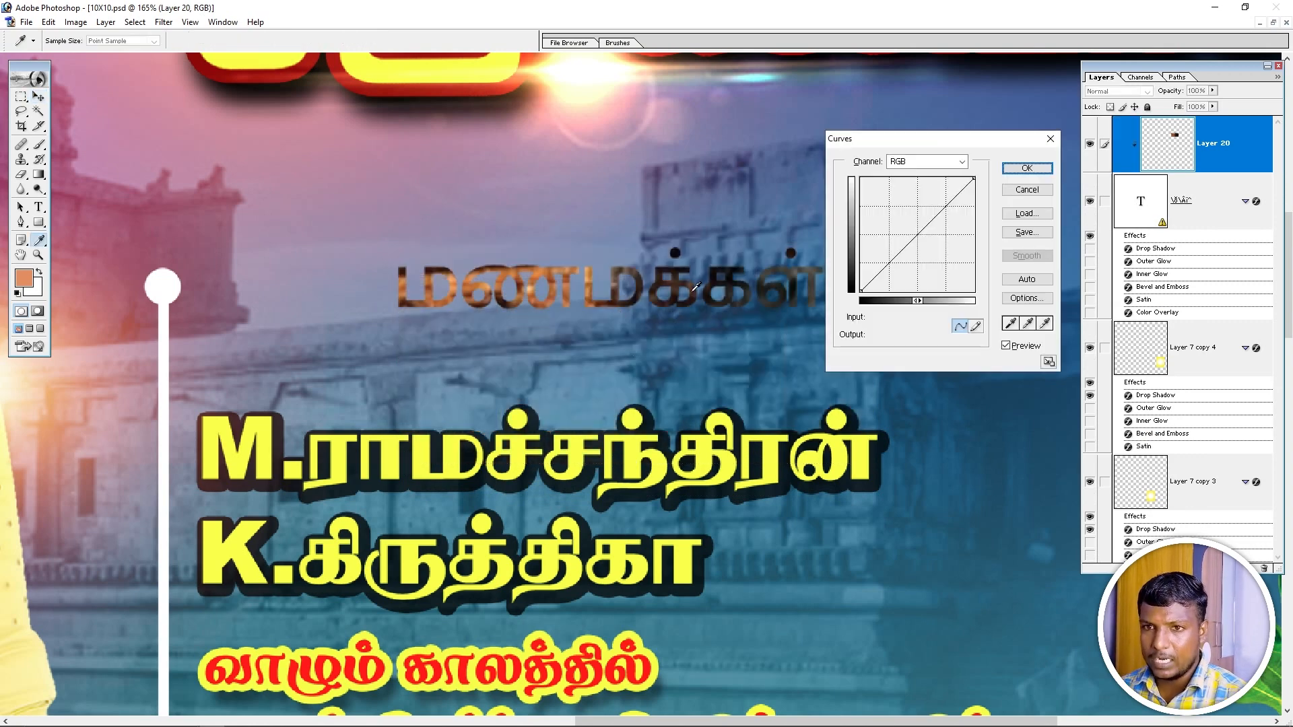
drag(901, 251, 900, 194)
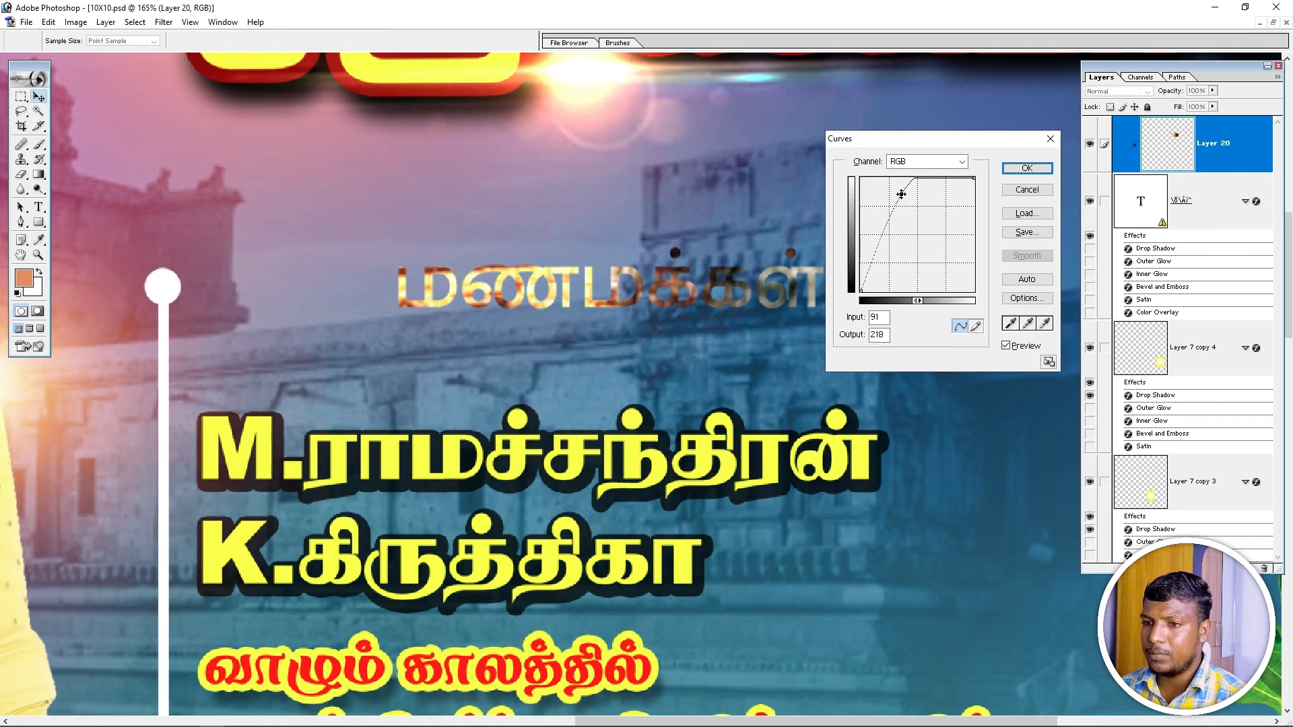
key(Return)
- Shift the clipped image's midtones with Color Balance levels +100, 0, -86 and nudge it slightly within the heading
key(ctrl+b)
drag(823, 400, 781, 400)
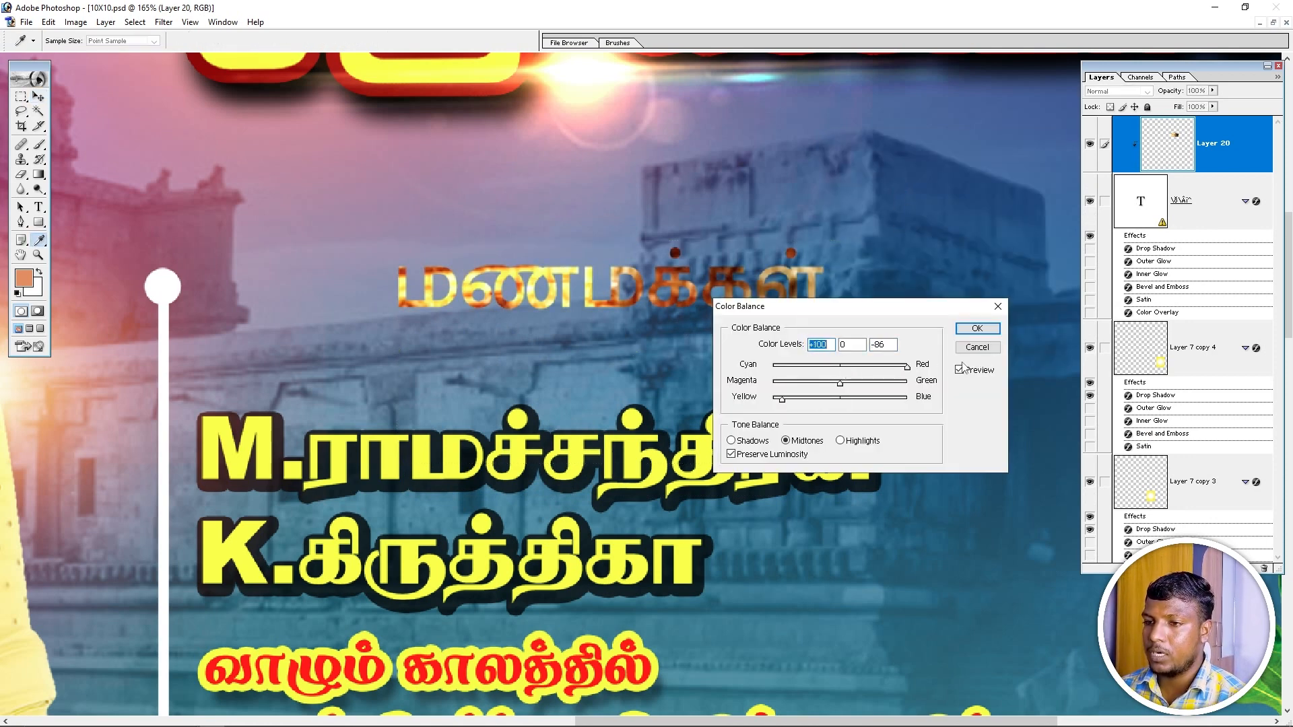
key(Return)
drag(750, 298, 742, 292)
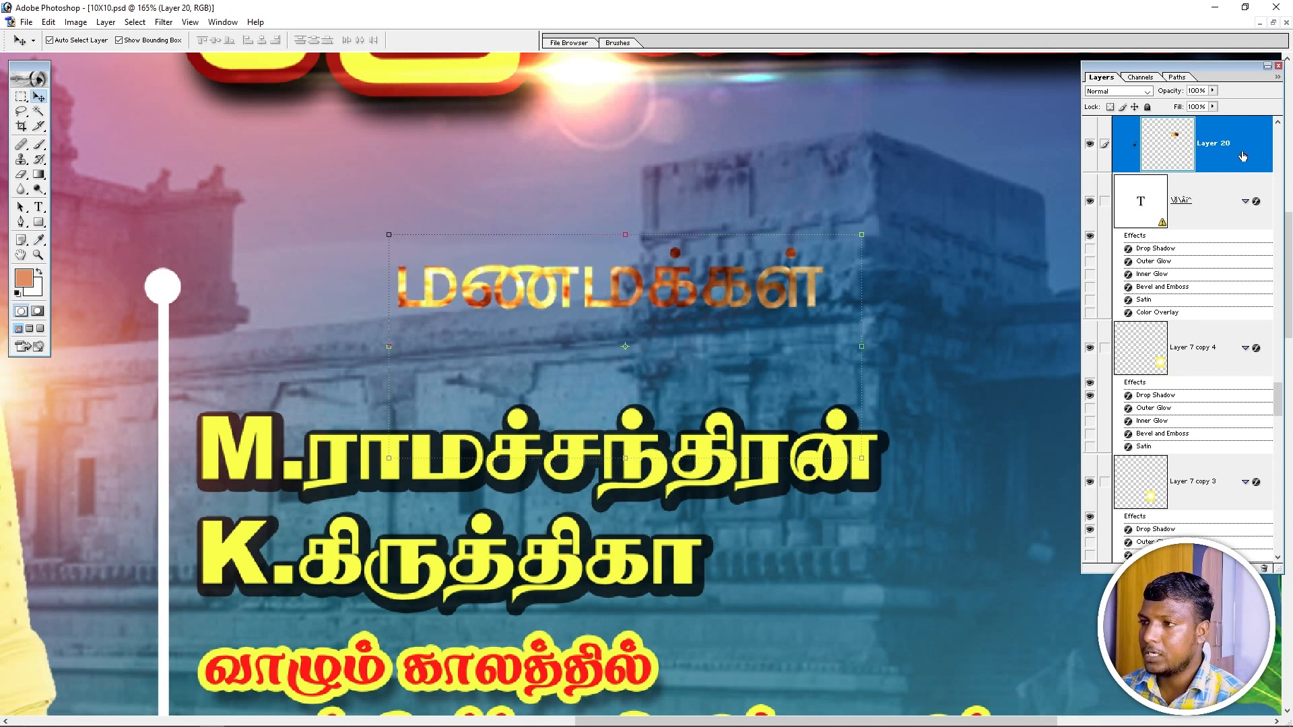
- Add a black Multiply Drop Shadow to the heading text with 75% opacity, distance 5 px, spread 100% and size 5 px
click(1202, 226)
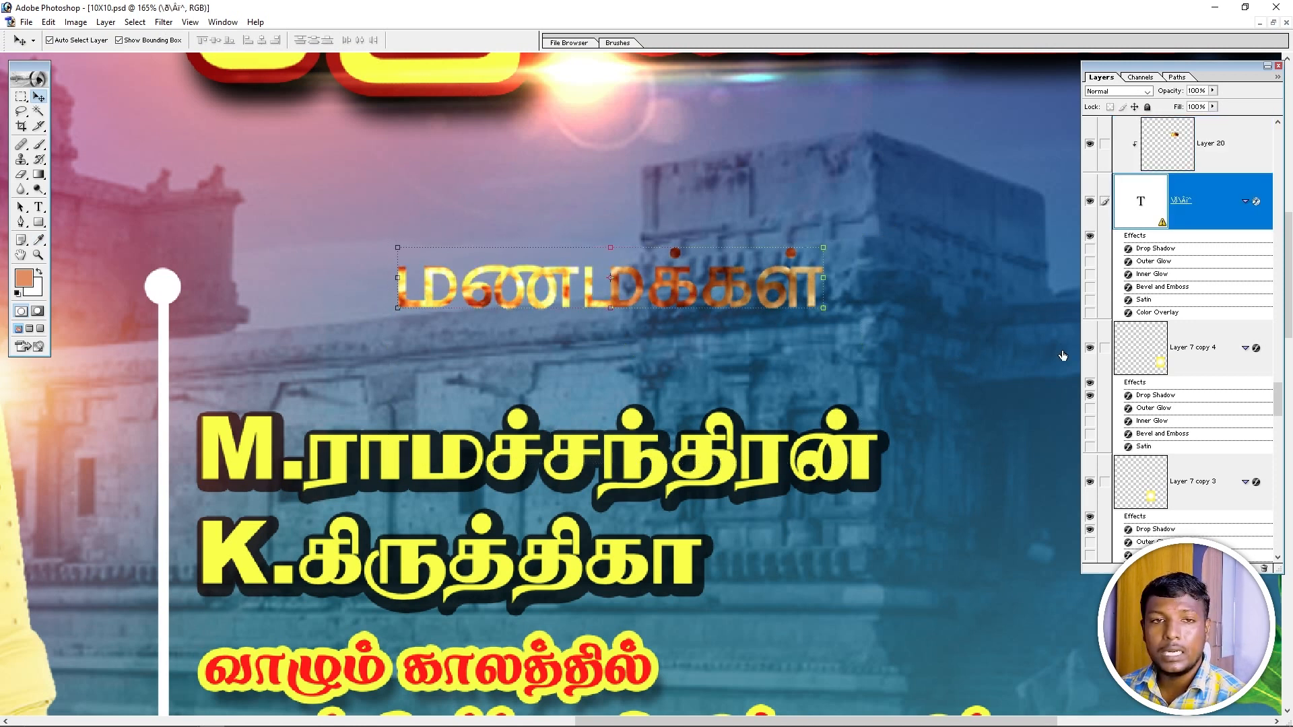
click(555, 177)
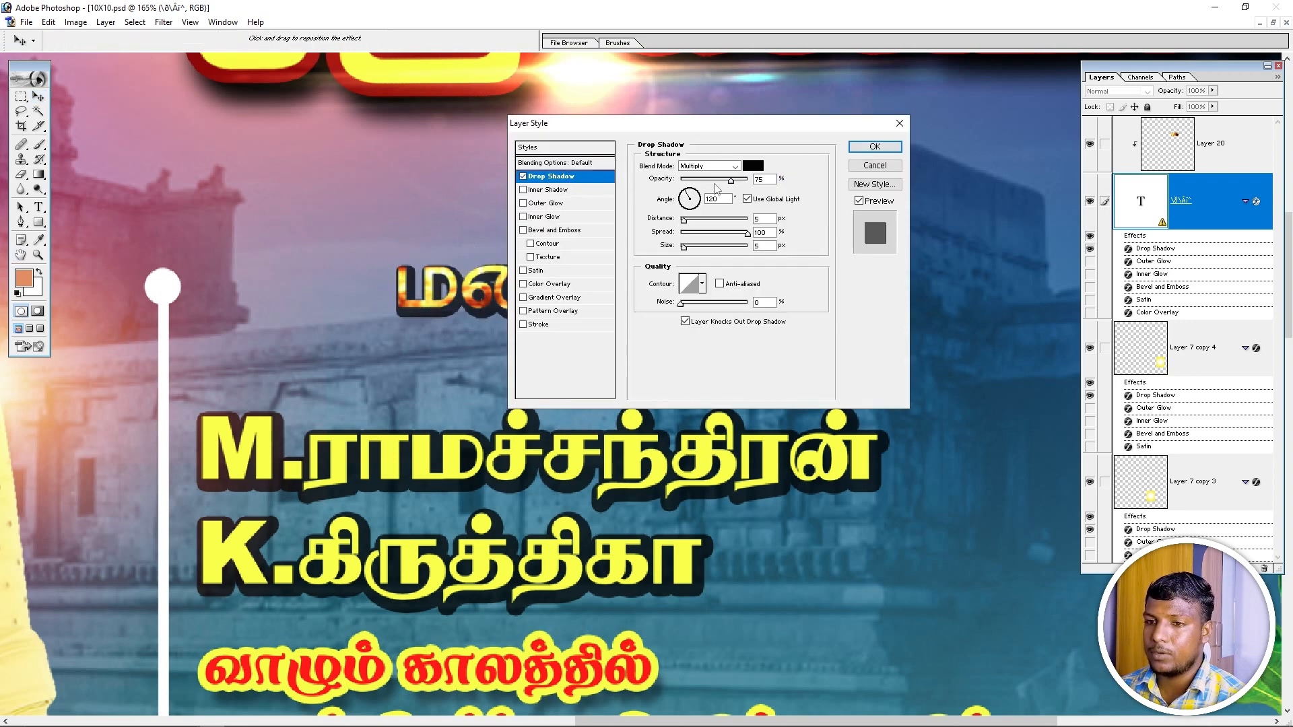
click(874, 147)
key(ctrl+minus)
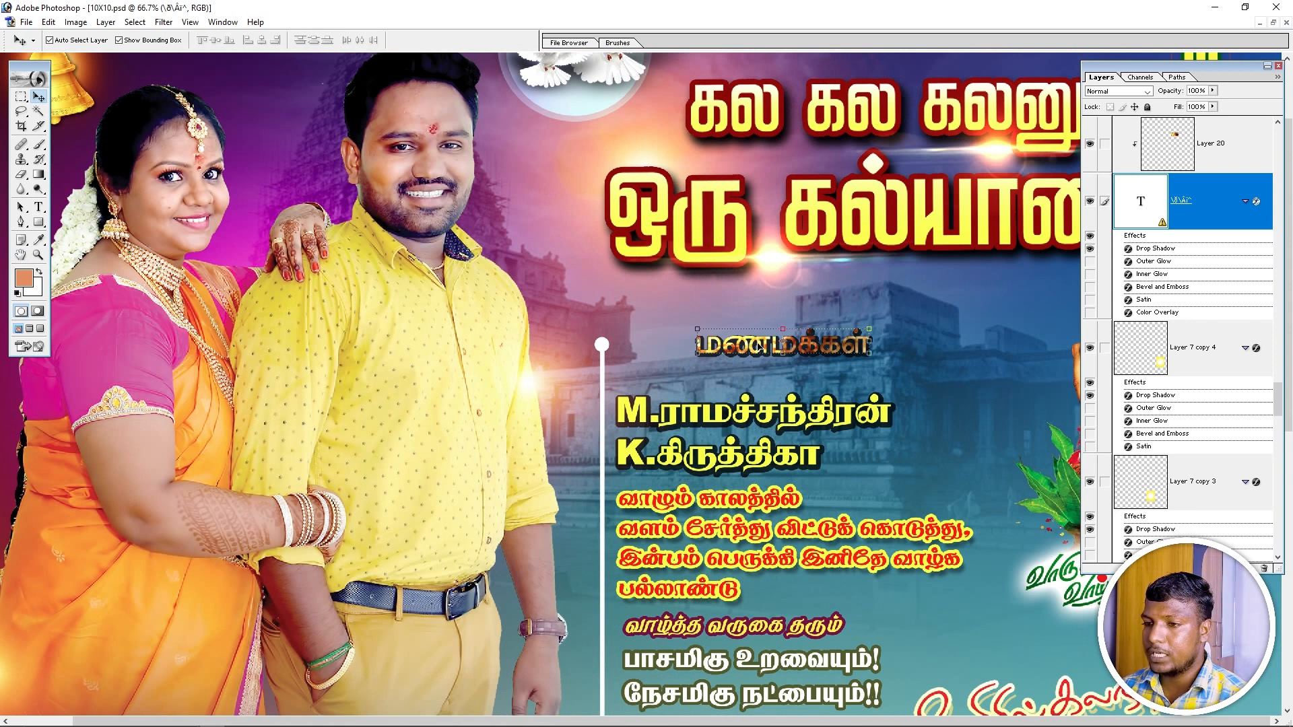
- Select the clipped temple image and enlarge it so a wider part of it covers the heading letters
right_click(764, 351)
click(774, 360)
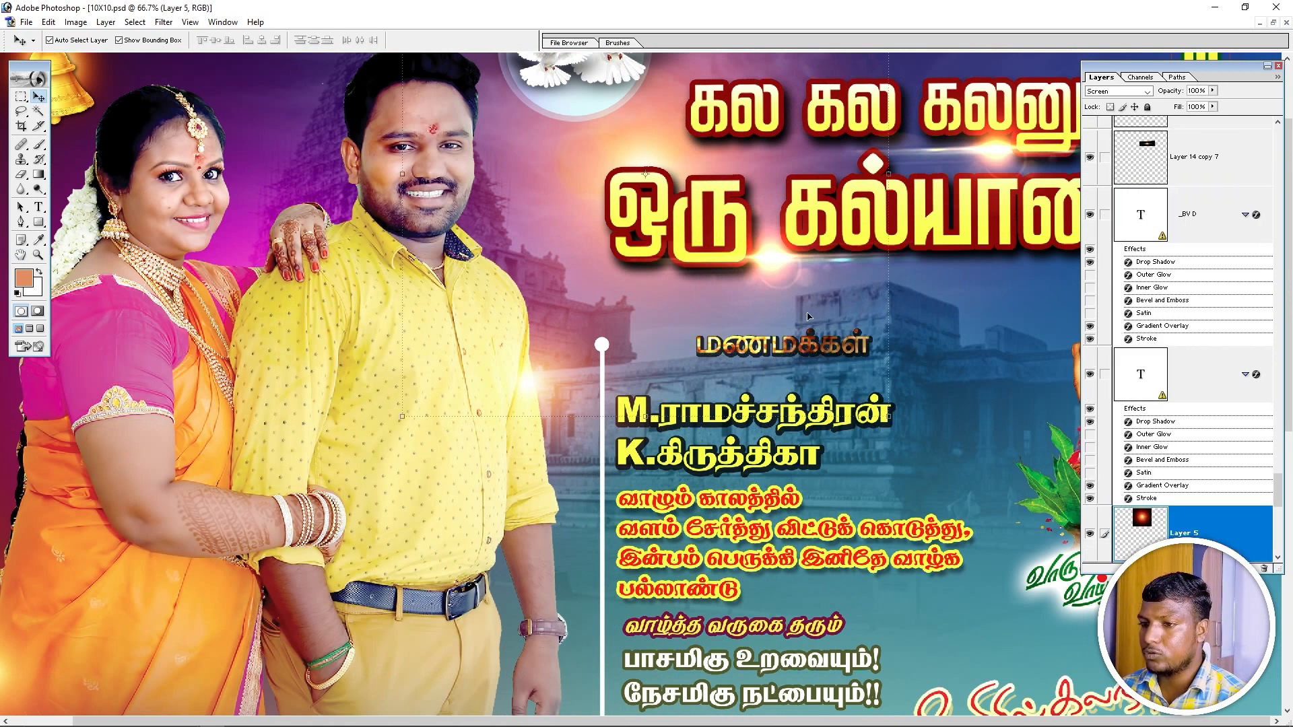
drag(809, 303, 656, 403)
right_click(749, 311)
click(766, 318)
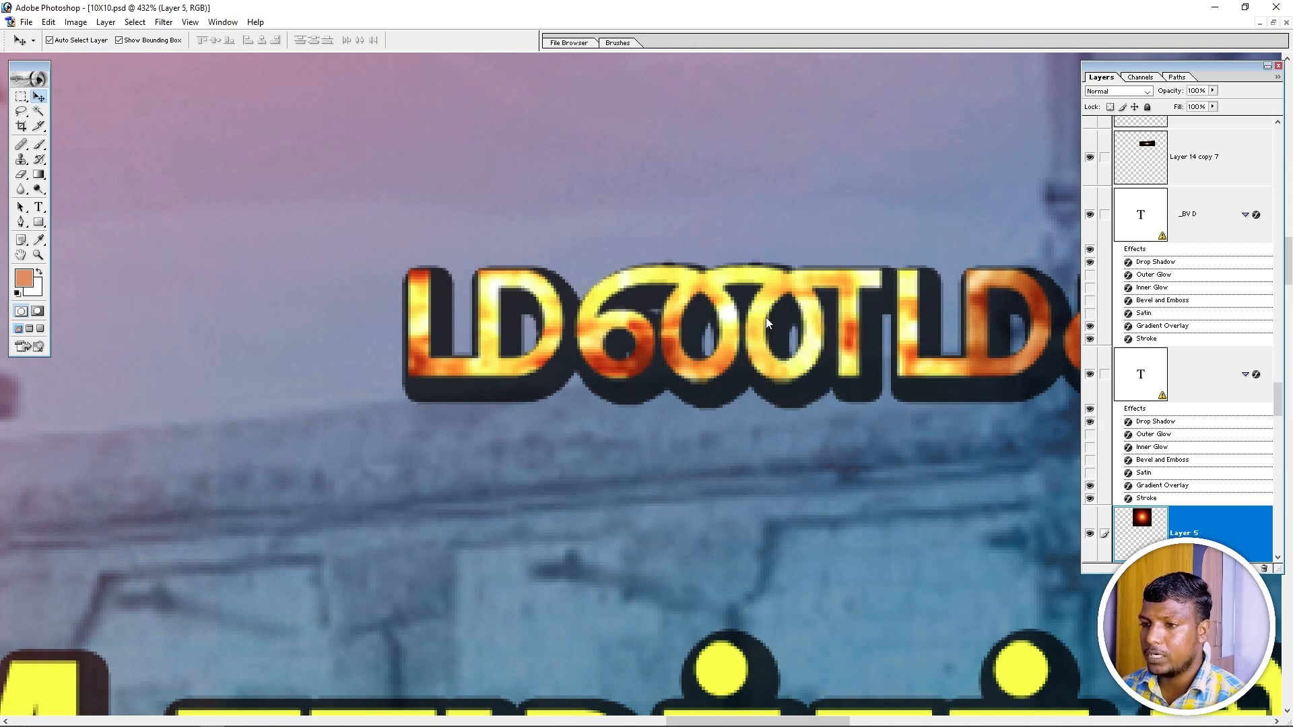
key(ctrl+0)
drag(776, 299, 877, 346)
drag(693, 287, 741, 292)
key(Return)
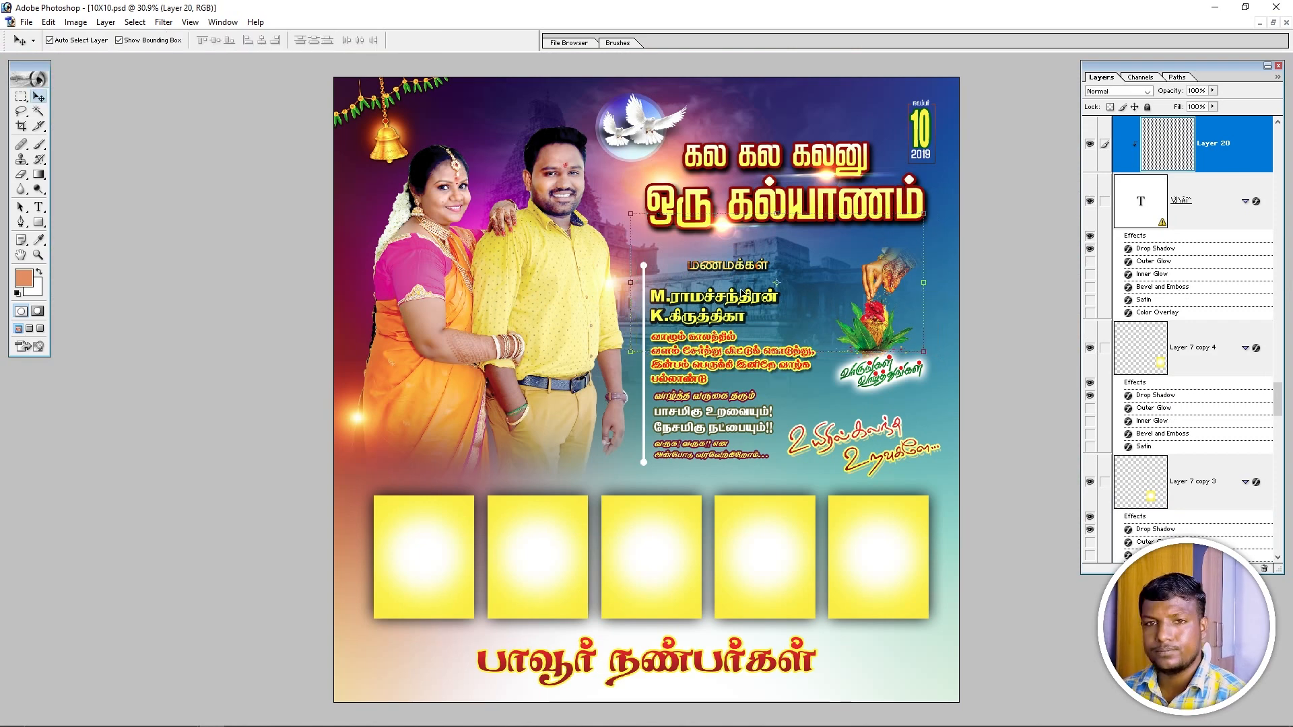
drag(634, 221, 817, 299)
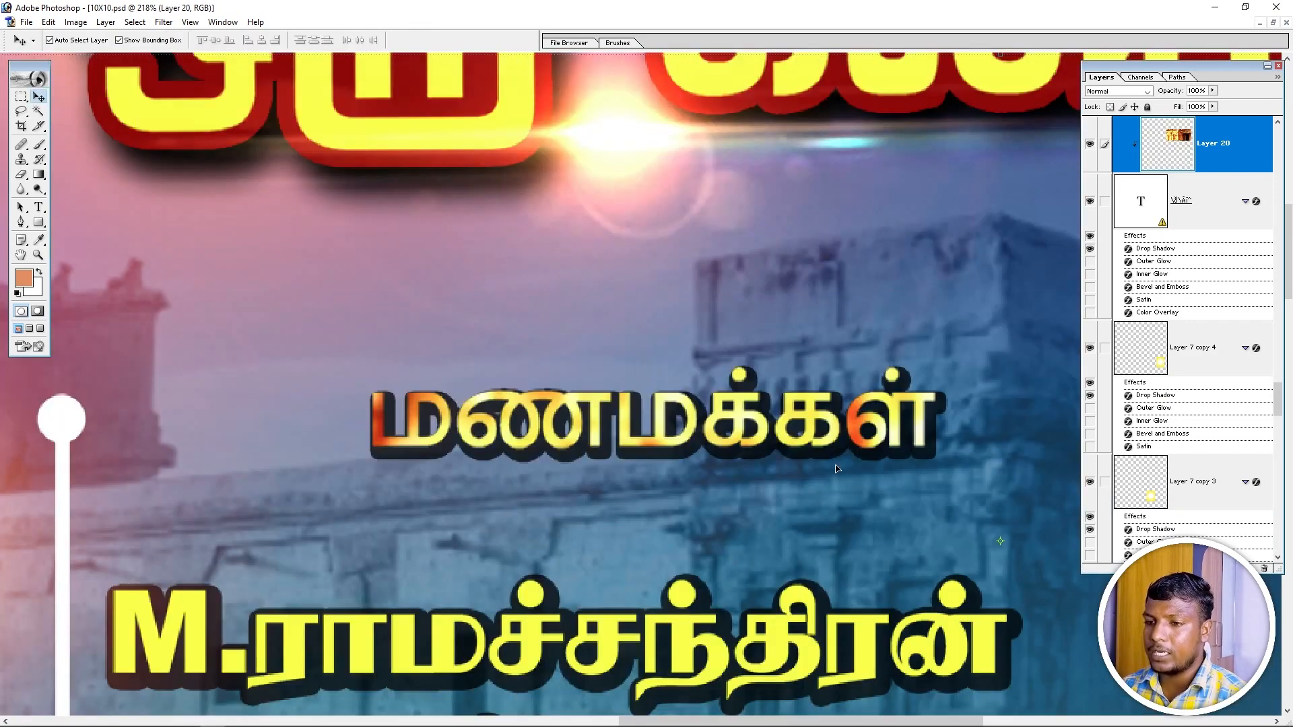
drag(774, 465, 688, 466)
- Switch to File Explorer and compare the file details of Small File Size and 10X30 Flex in the Editing folder
key(alt+Tab)
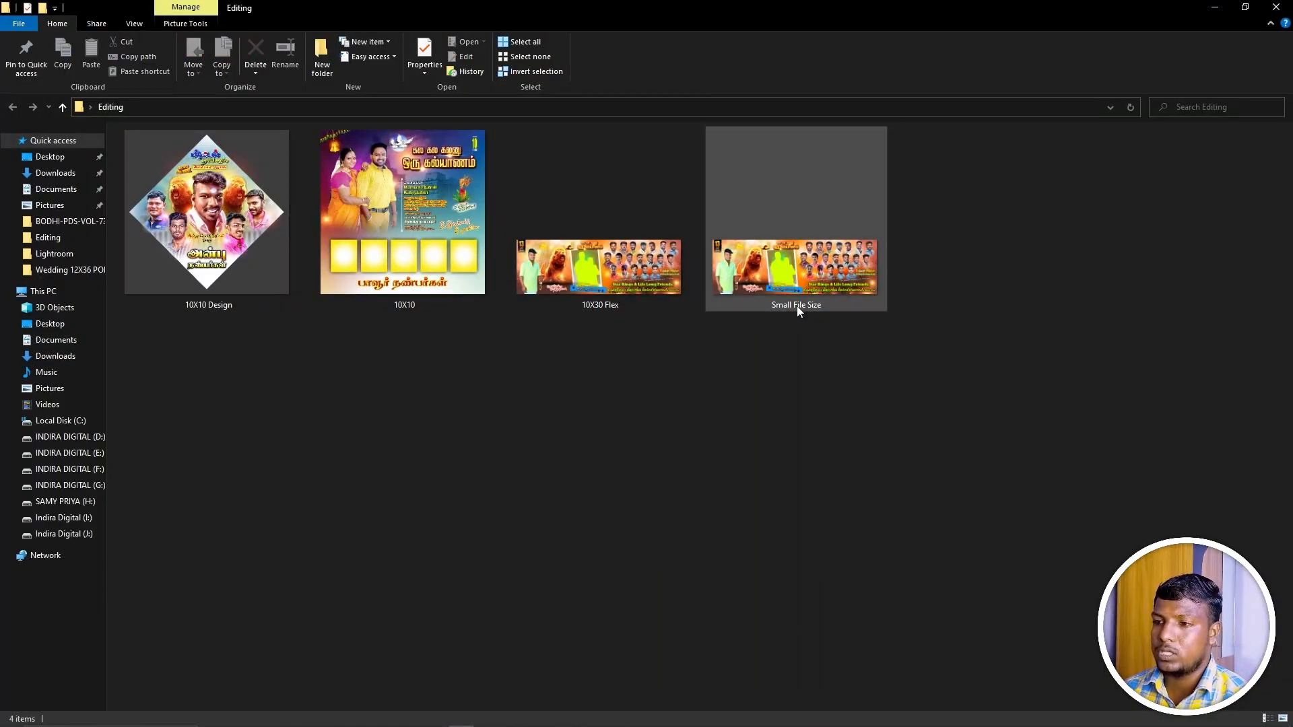
mouse_move(796, 309)
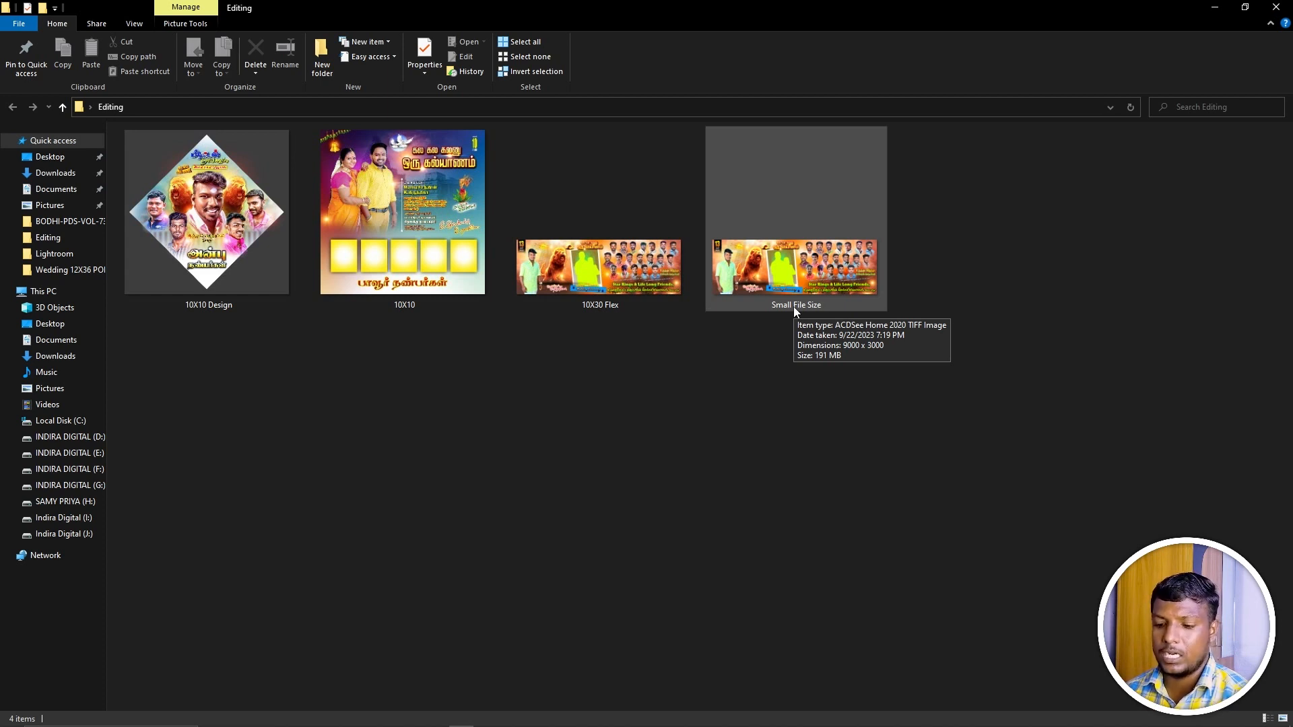
click(589, 300)
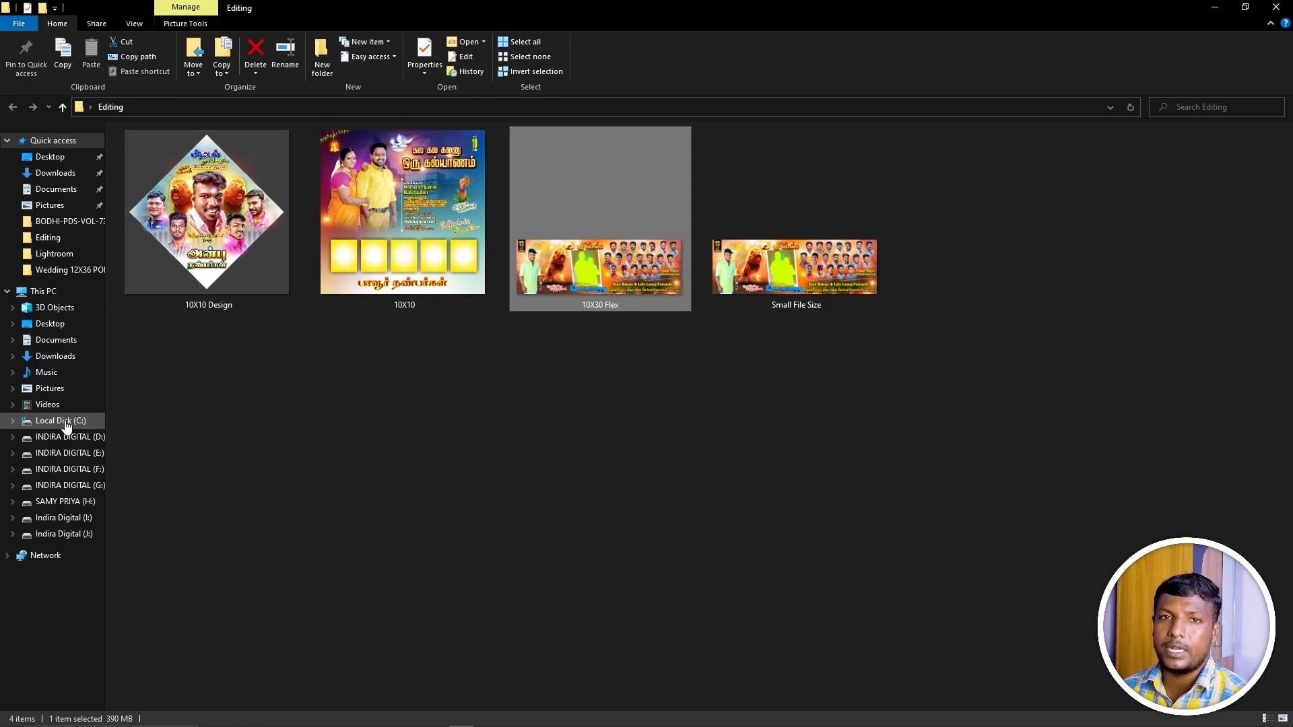
- Switch back to Photoshop and close 10X10.psd without saving the changes
click(212, 717)
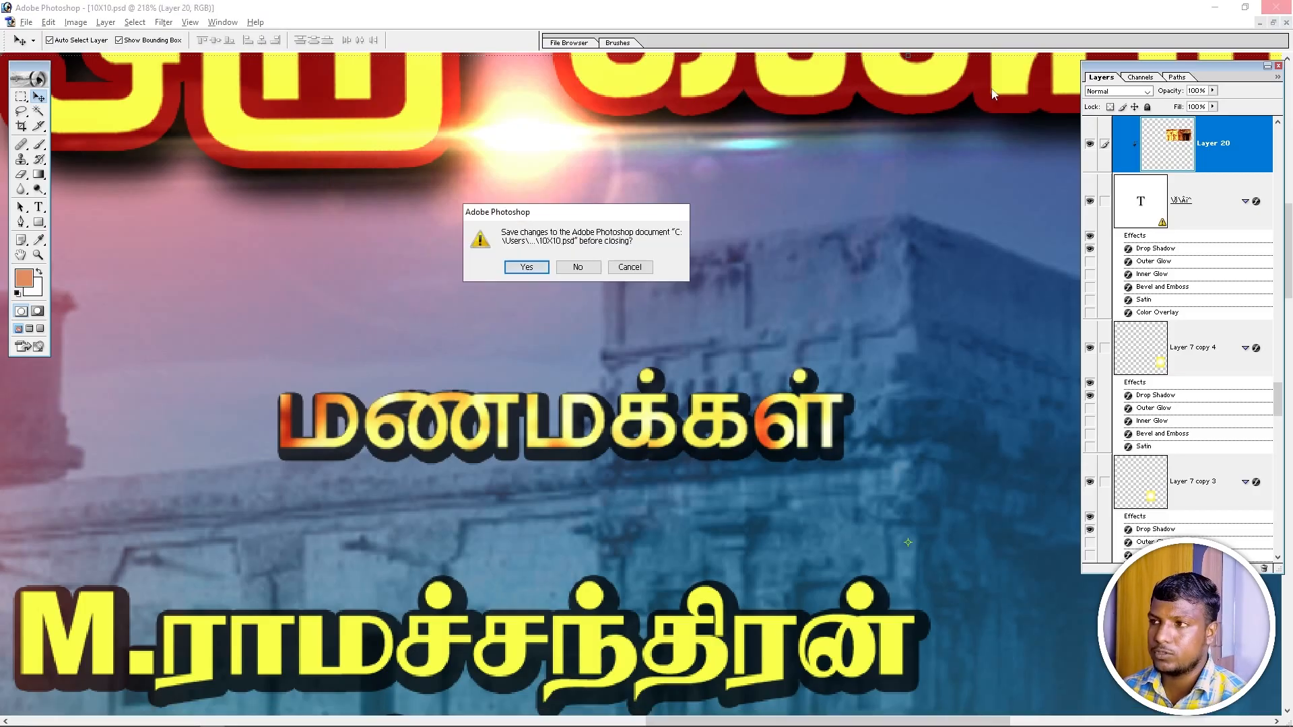
click(583, 268)
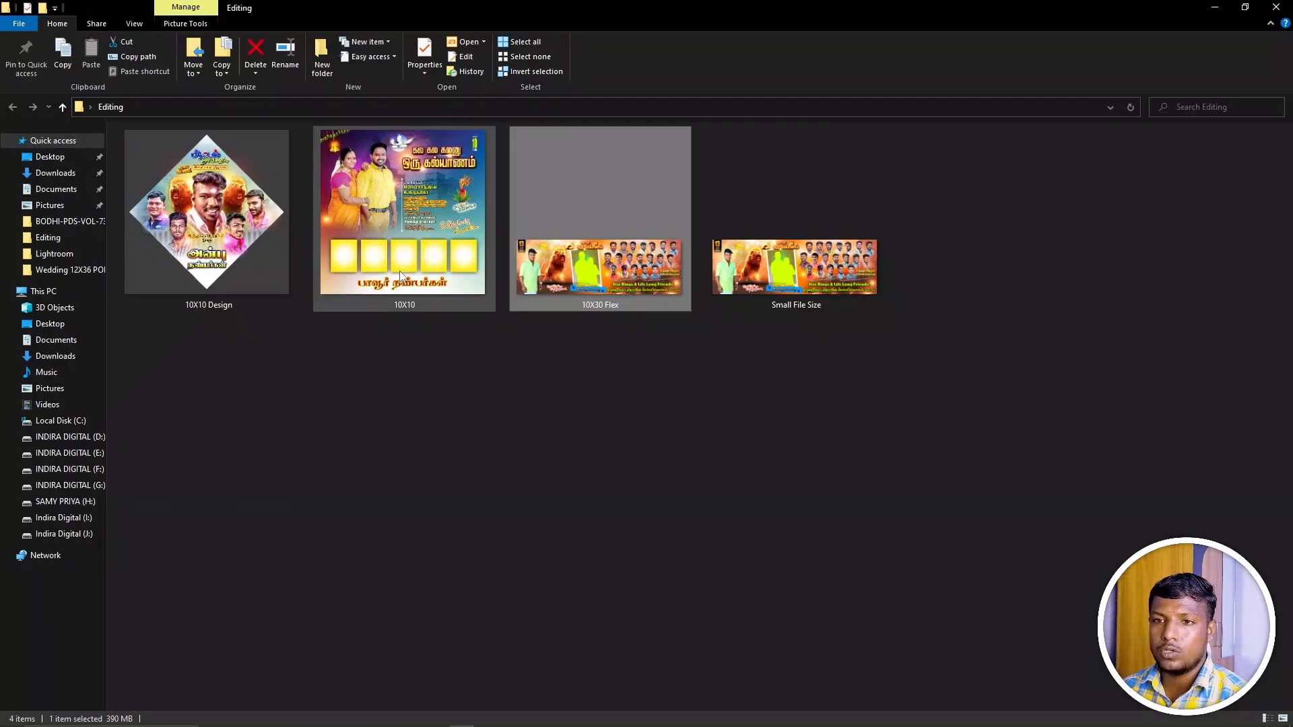
- Copy all the plug-in folders from C:\Program Files (x86)\Topaz Labs in File Explorer
click(62, 421)
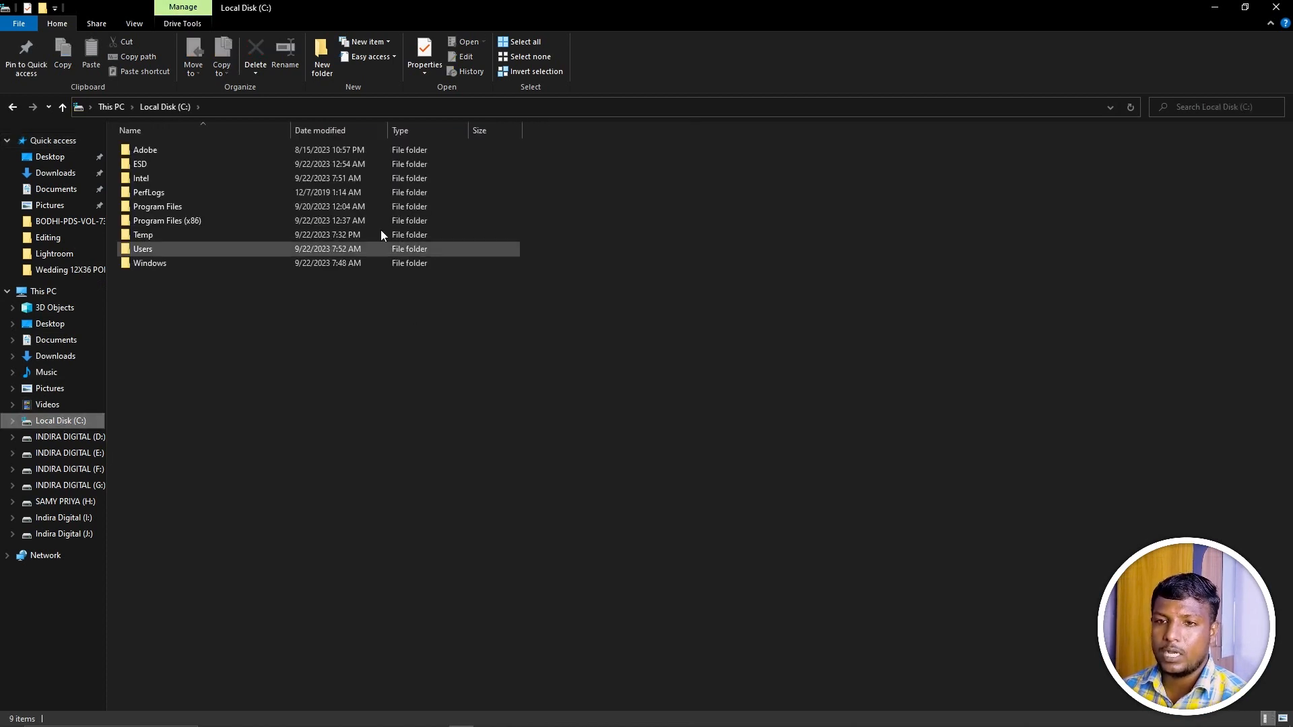
double_click(179, 222)
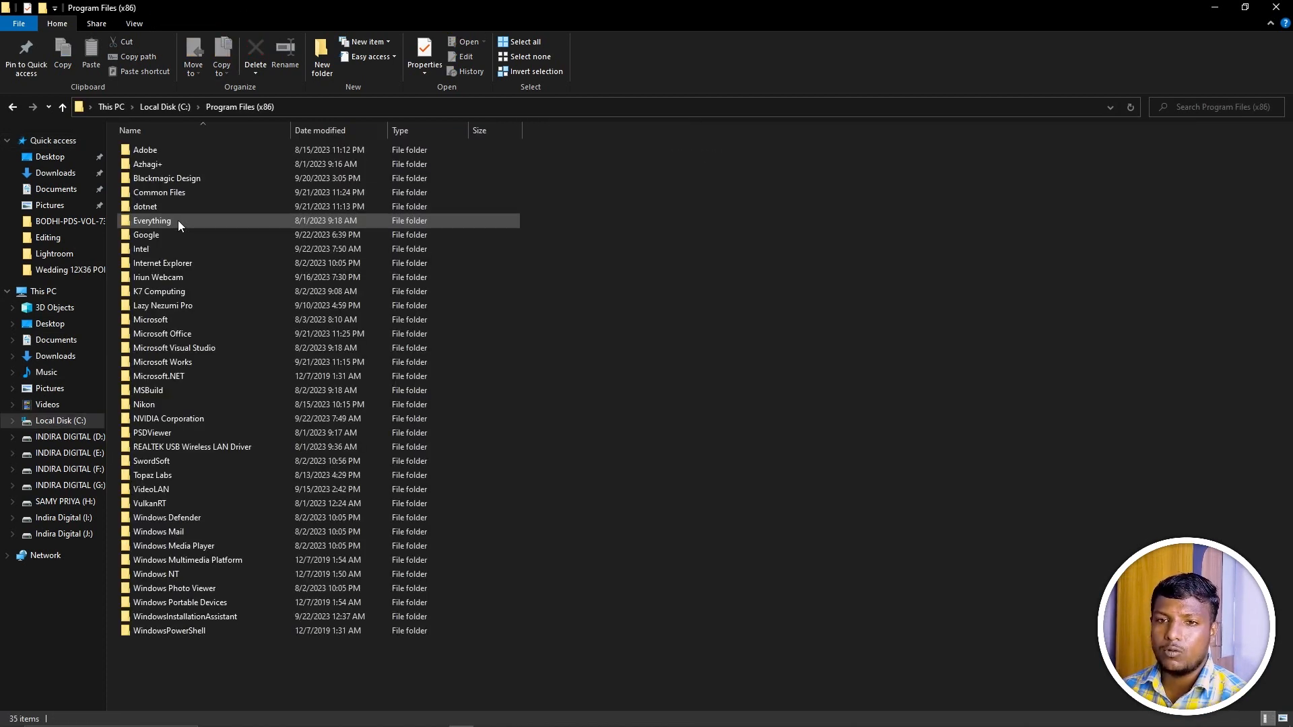
click(170, 482)
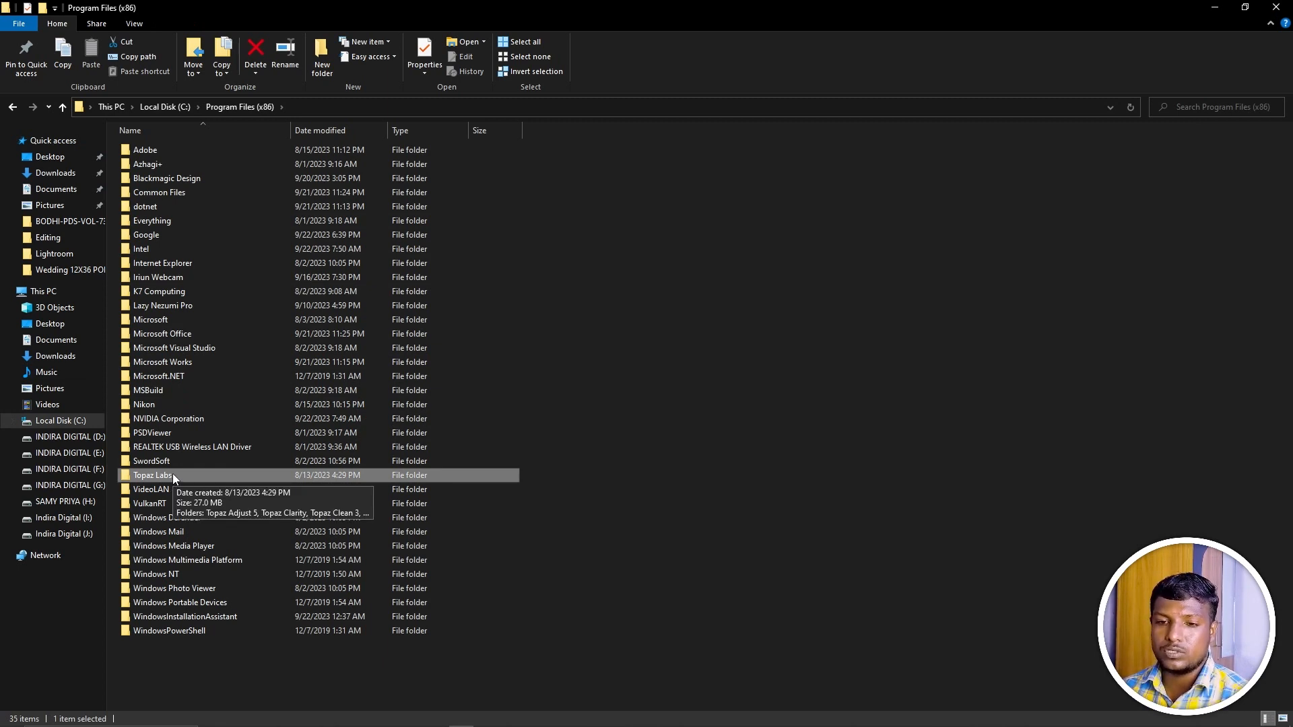
double_click(172, 474)
drag(196, 289, 188, 138)
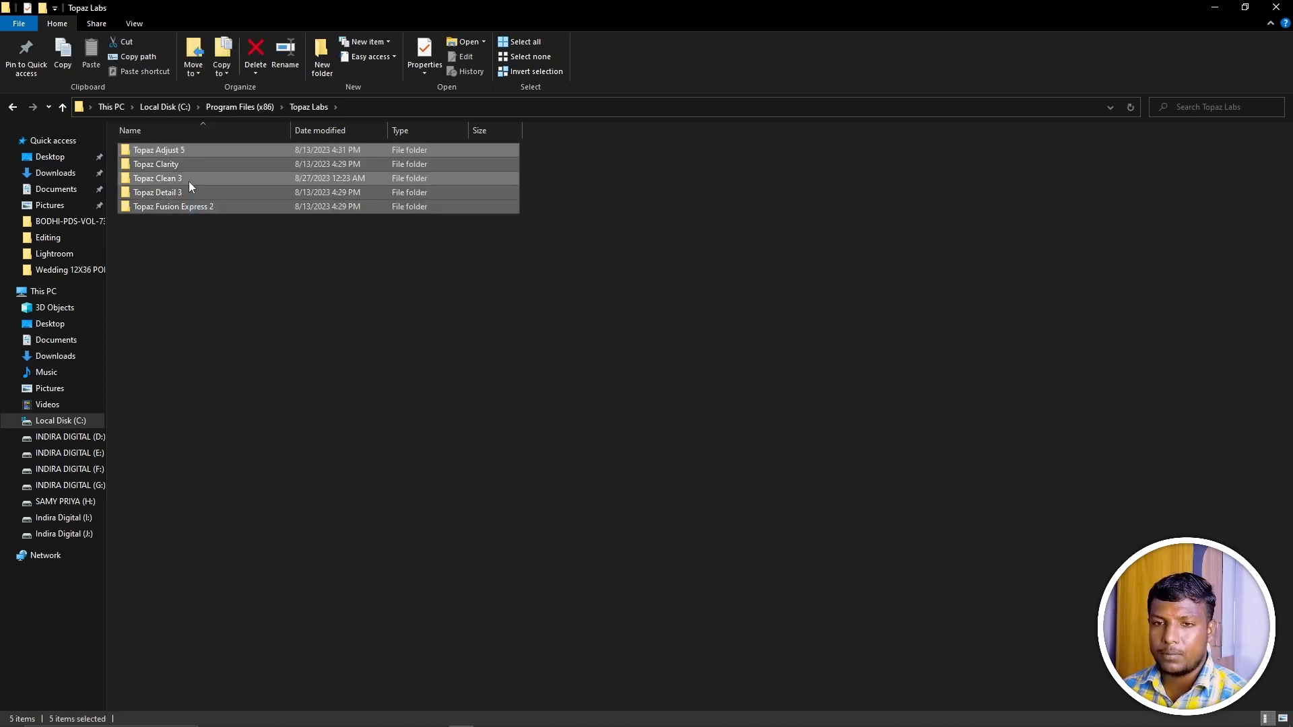
key(ctrl+c)
- Open the Plug-Ins folder of Photoshop 7.0 under C:\Program Files (x86)\Adobe
key(alt+Up)
key(alt+Up)
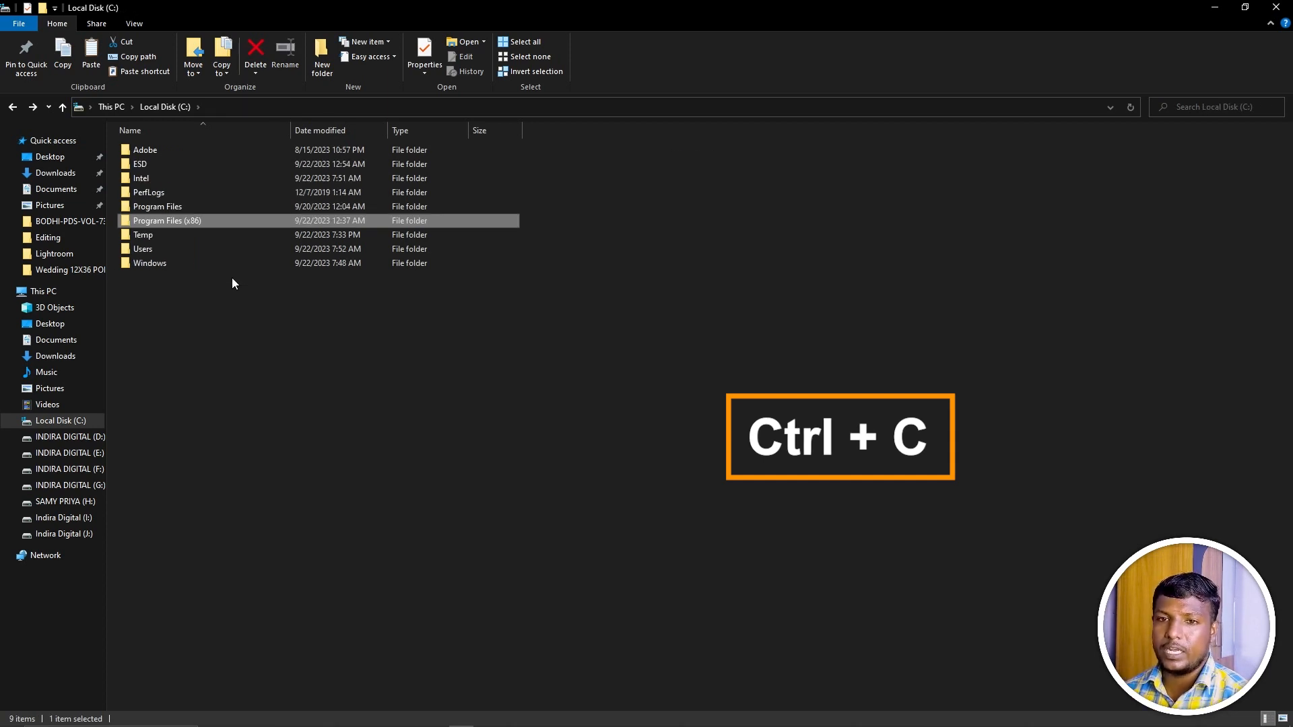
double_click(195, 223)
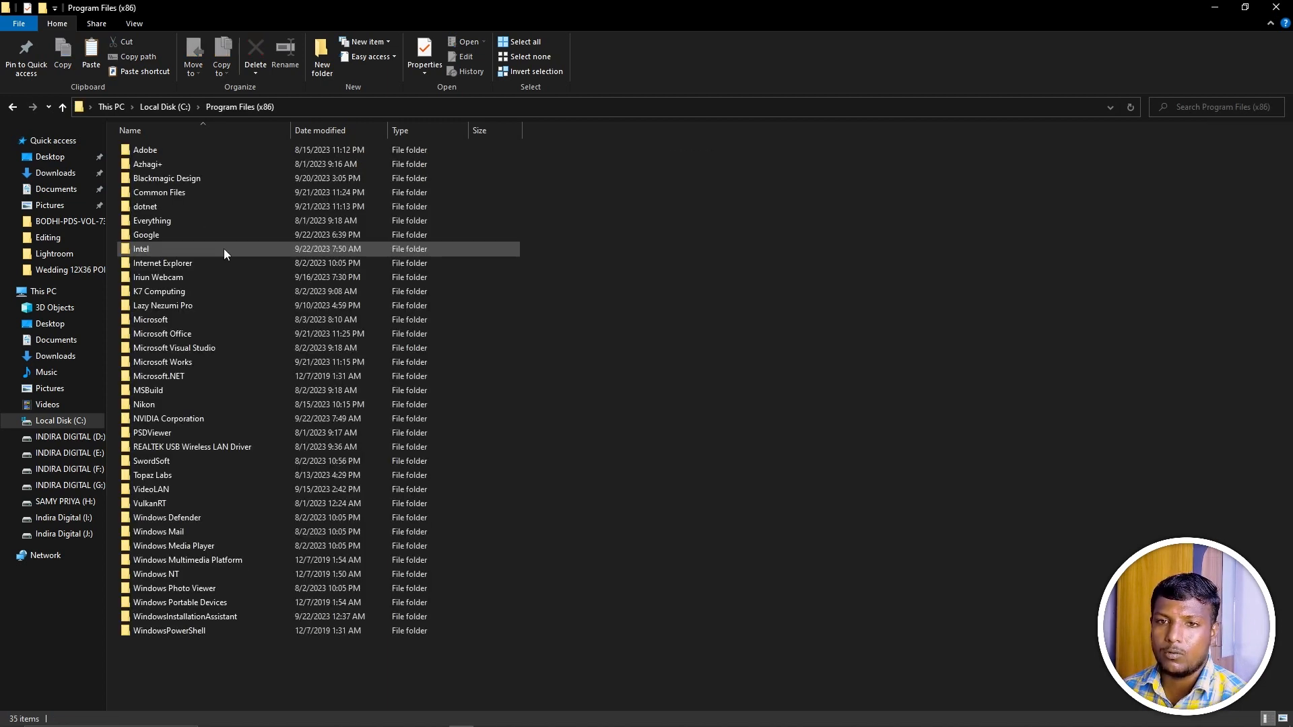
double_click(164, 151)
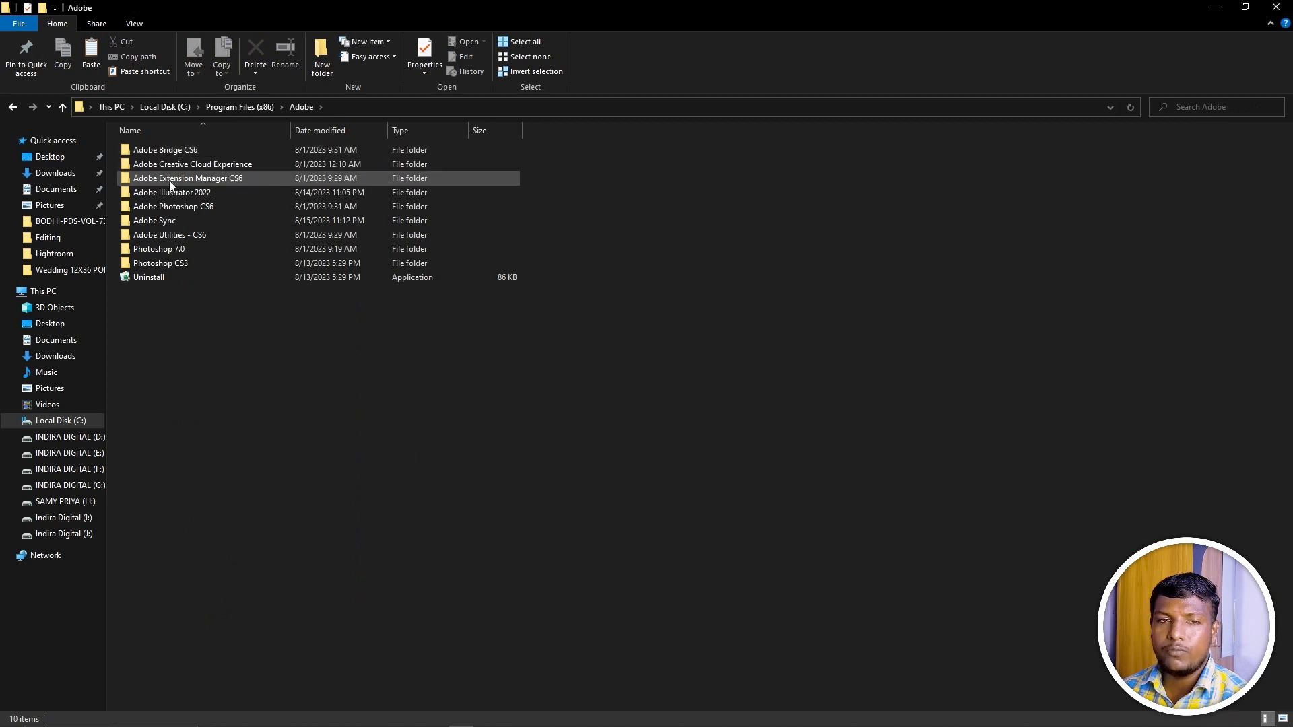
click(196, 250)
double_click(196, 251)
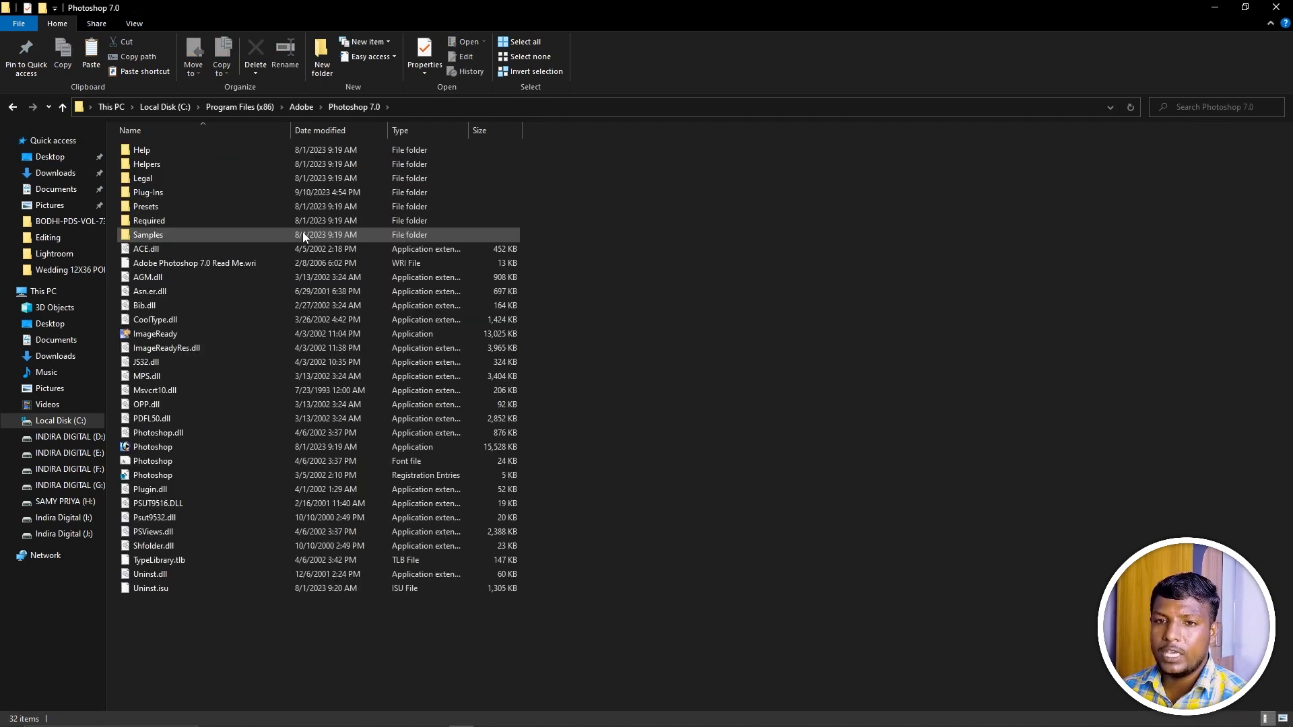
double_click(168, 193)
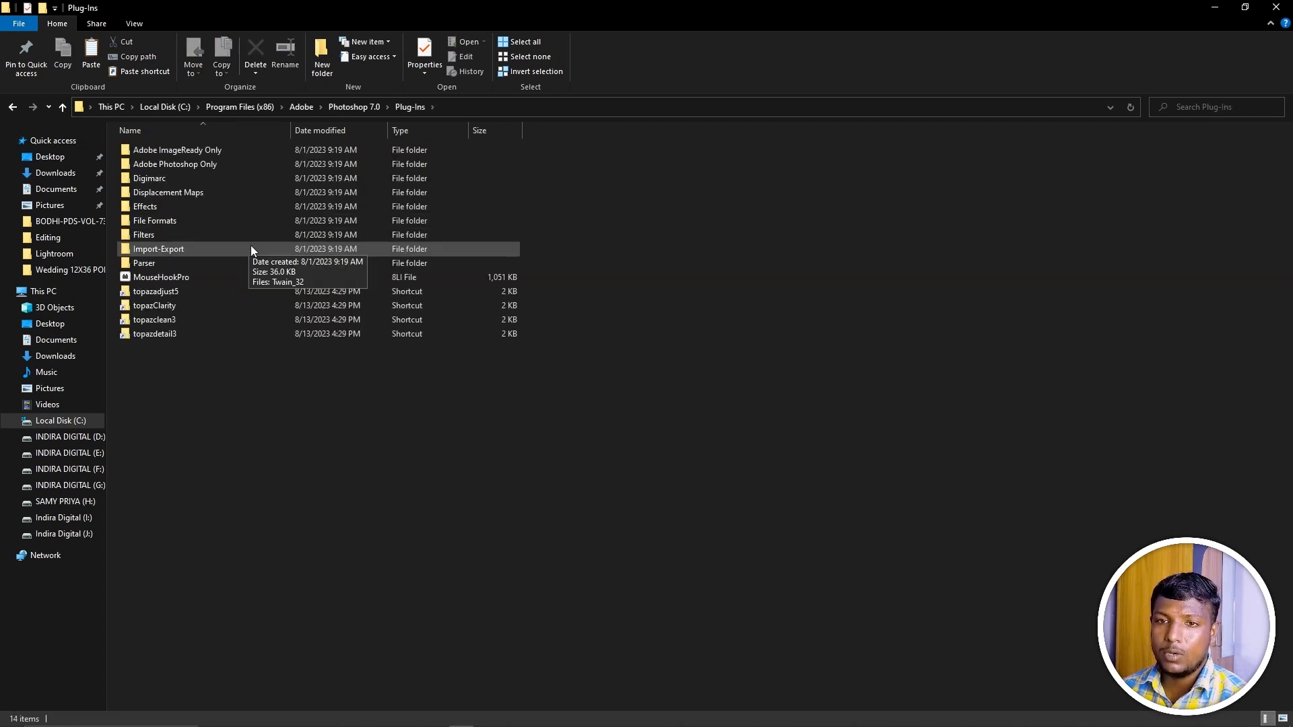